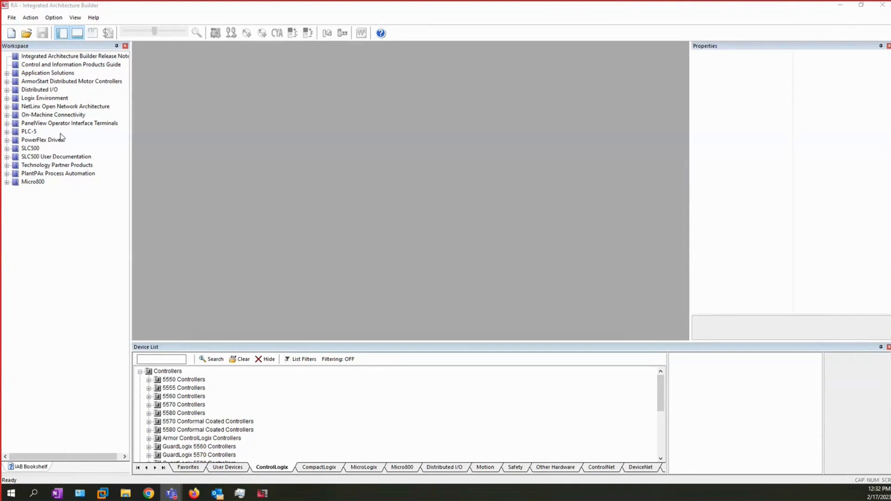
# - Start a new project and name it Demo1
pyautogui.click(13, 19)
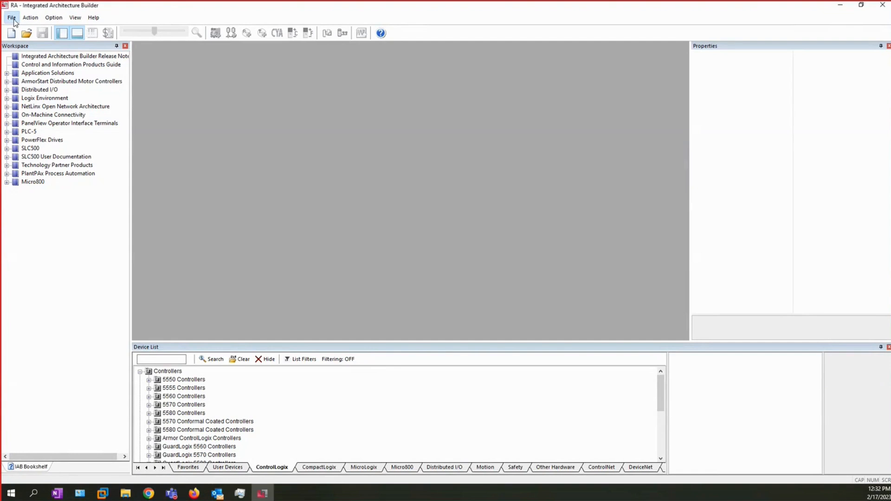
pyautogui.click(12, 18)
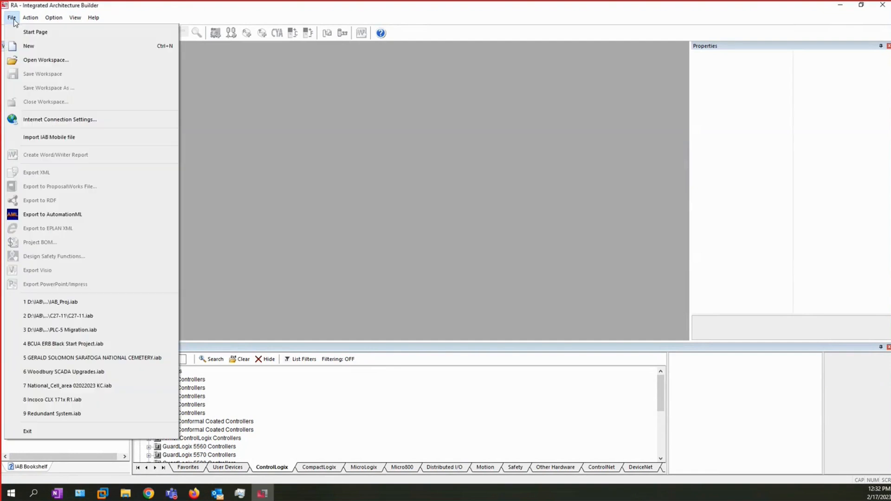
pyautogui.click(29, 46)
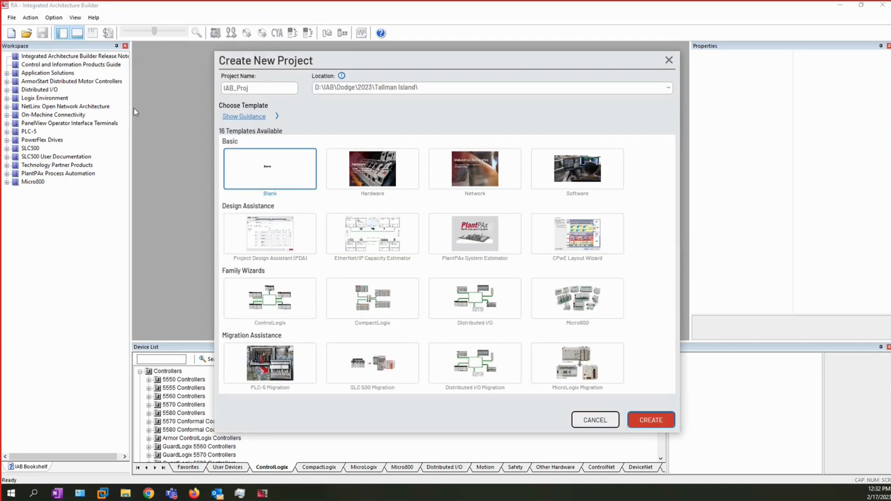
pyautogui.moveTo(259, 88); pyautogui.dragTo(218, 91)
pyautogui.write('Demo1')
# - Set the project location to the IAB folder on the D: drive
pyautogui.click(444, 87)
pyautogui.scroll(-10, 414, 143)
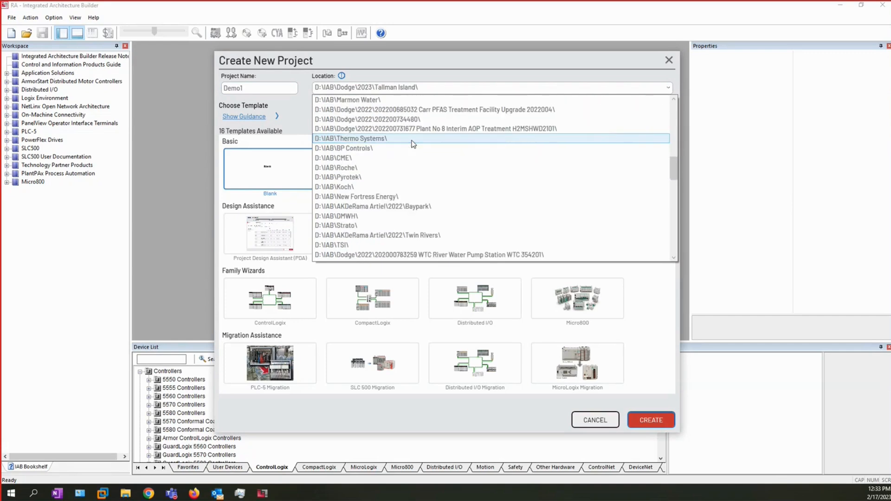
pyautogui.scroll(10, 414, 143)
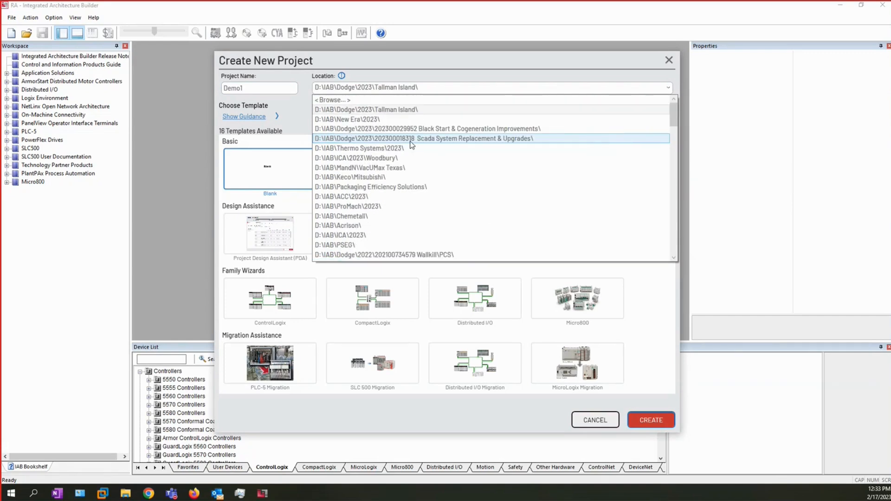
pyautogui.click(347, 100)
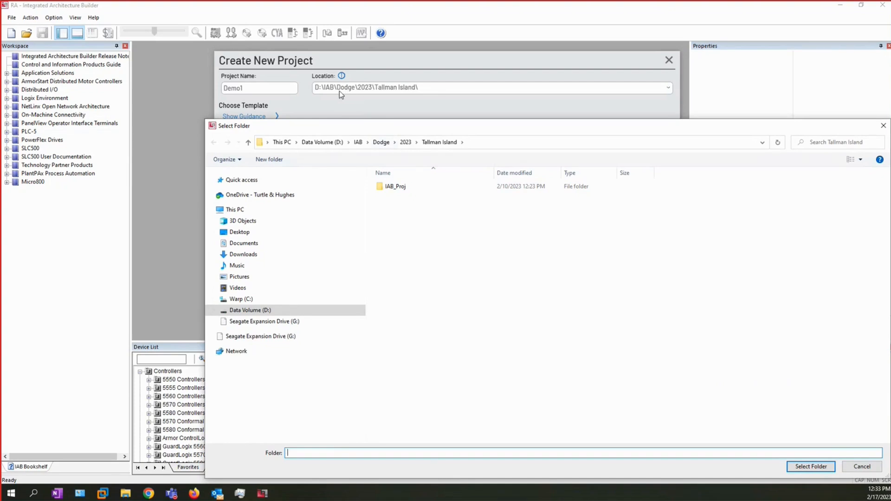
pyautogui.click(358, 142)
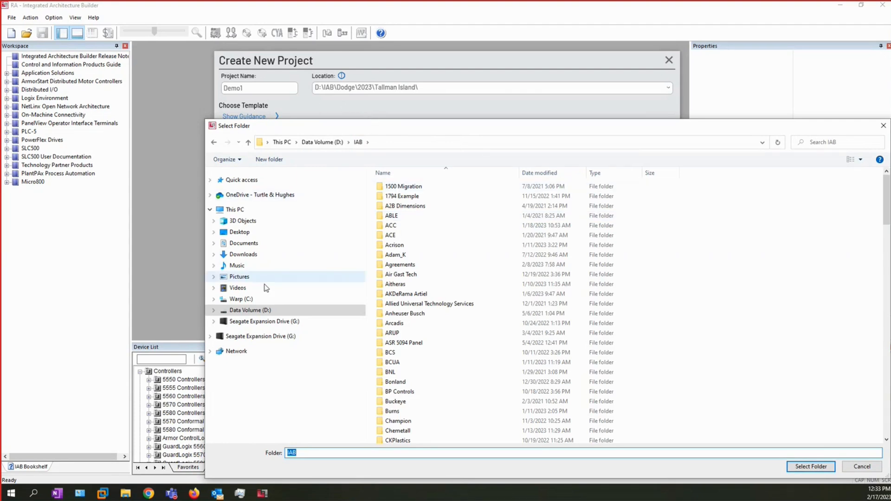
pyautogui.click(214, 310)
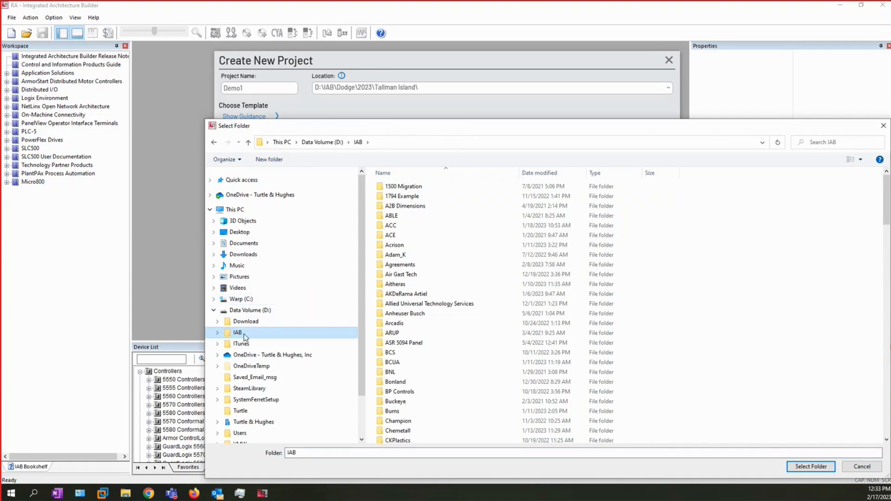
pyautogui.click(804, 467)
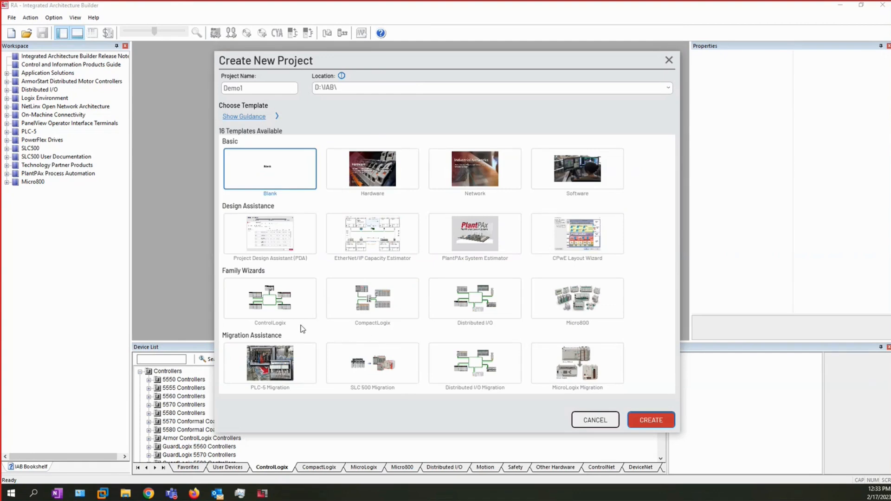
# - Create the project from the ControlLogix family wizard template
pyautogui.moveTo(273, 309)
pyautogui.click(278, 306)
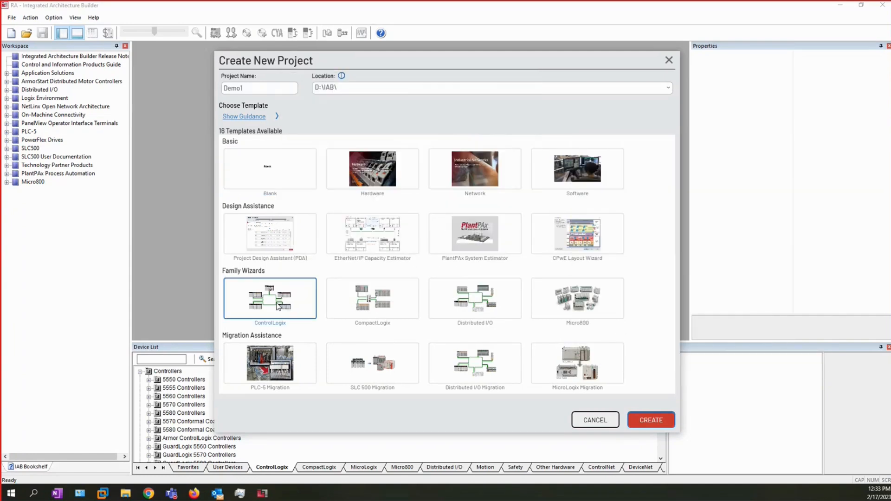
pyautogui.click(640, 424)
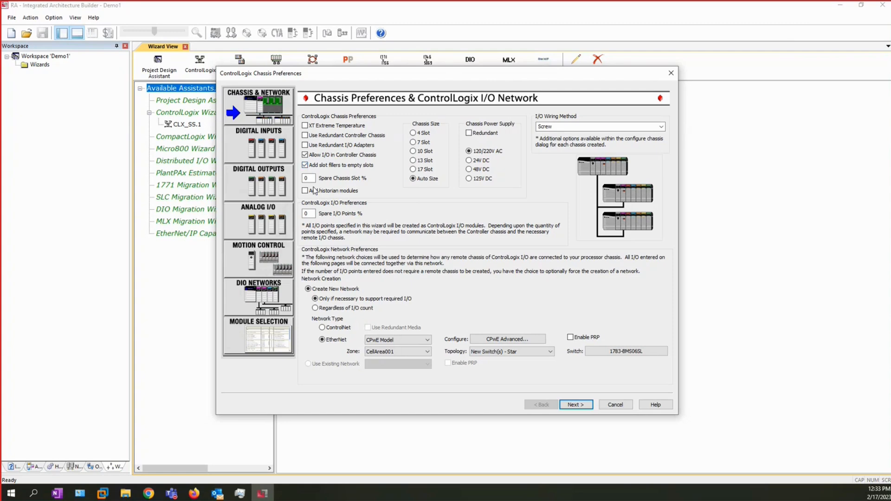
# - Set spare chassis slots to 20%, use a redundant controller chassis, and choose the 13-slot chassis size
pyautogui.moveTo(311, 178); pyautogui.dragTo(300, 181)
pyautogui.write('20')
pyautogui.click(305, 136)
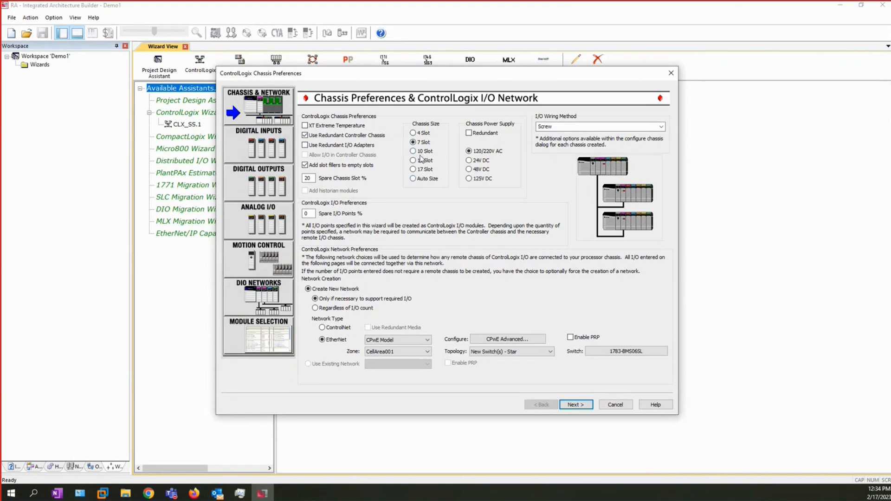
pyautogui.click(423, 161)
# - Create the new I/O network regardless of I/O count, using the EtherNet Freeform Model
pyautogui.click(316, 309)
pyautogui.click(428, 341)
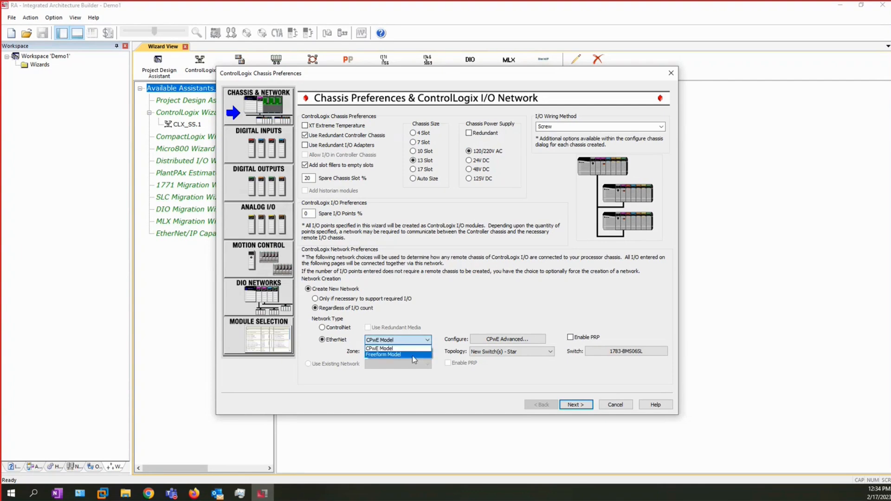
pyautogui.click(410, 356)
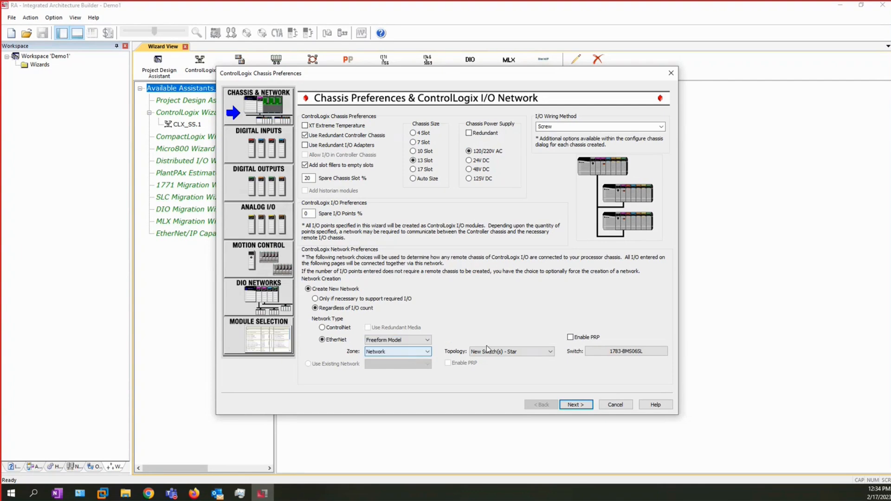
# - Open the network's Ethernet switch selection and filter the Additional - Managed switches to those supporting NAT
pyautogui.click(600, 356)
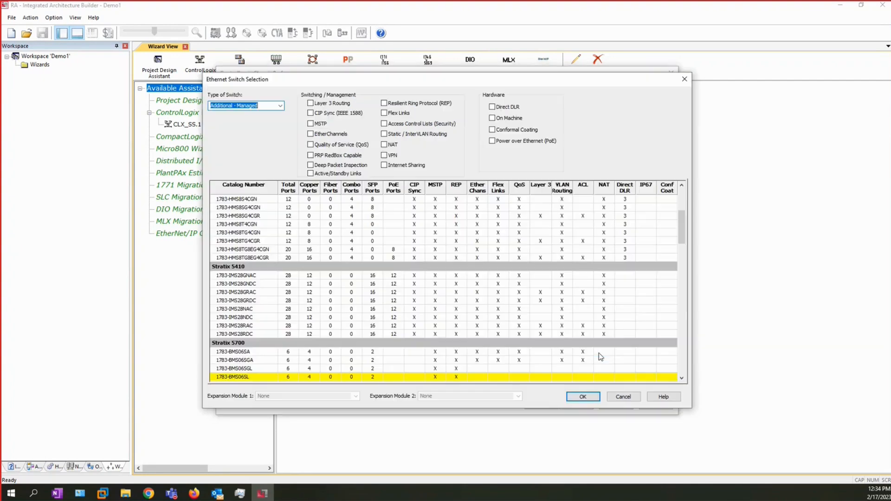
pyautogui.scroll(-5, 305, 292)
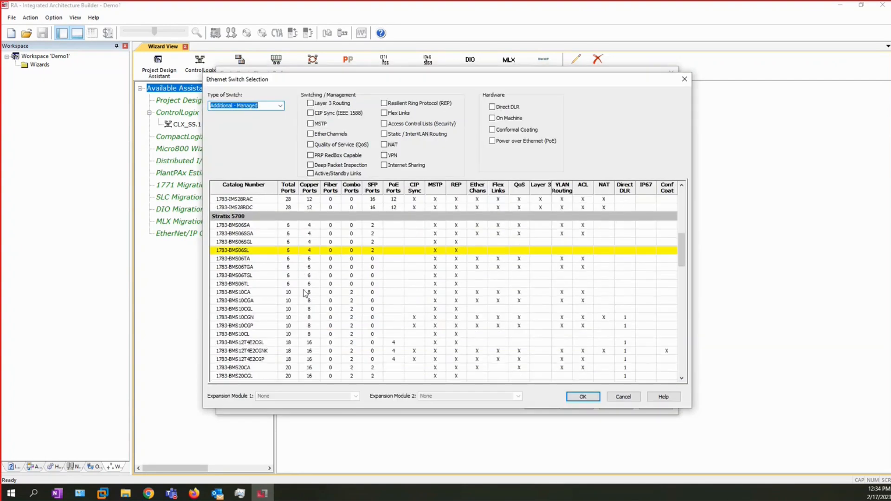
pyautogui.scroll(5, 305, 292)
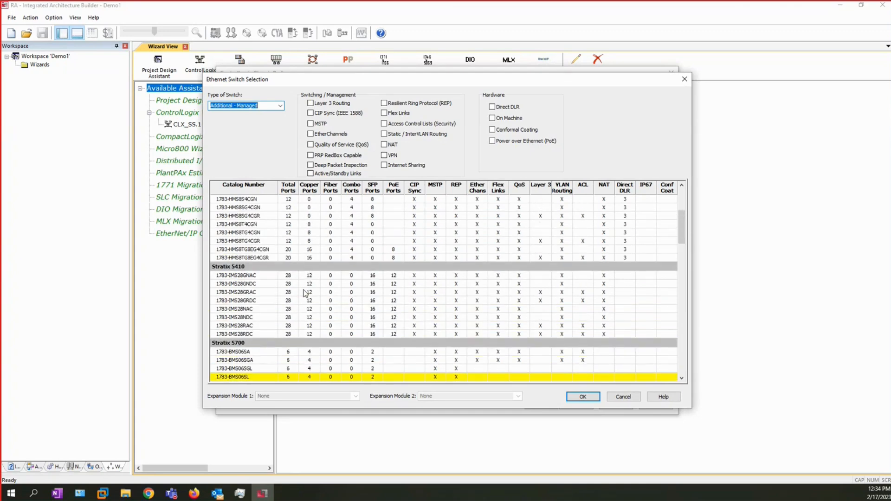
pyautogui.scroll(5, 306, 292)
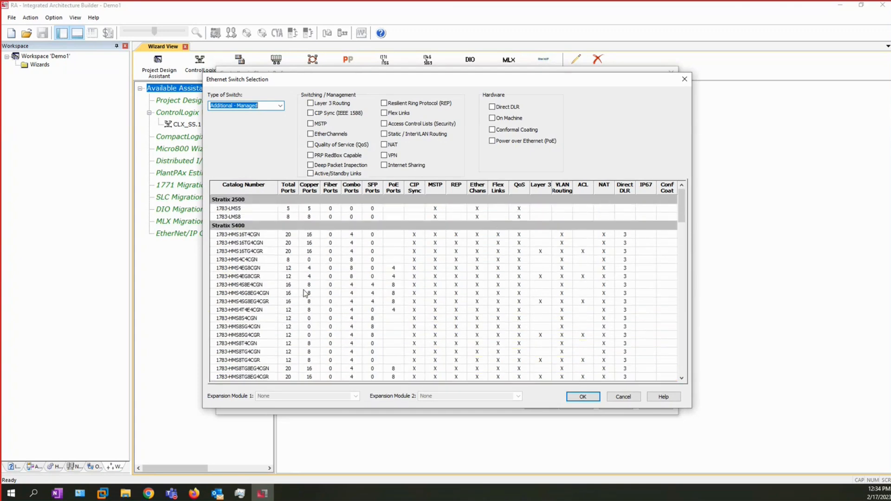
pyautogui.click(281, 110)
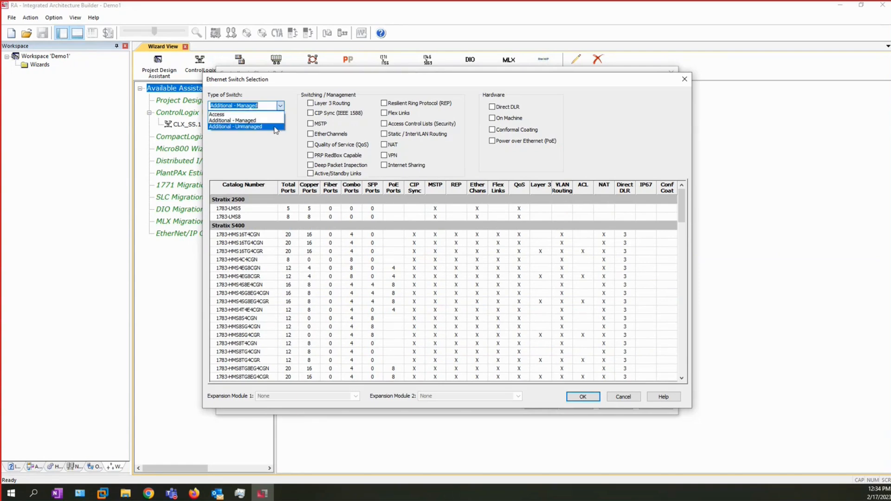
pyautogui.click(272, 121)
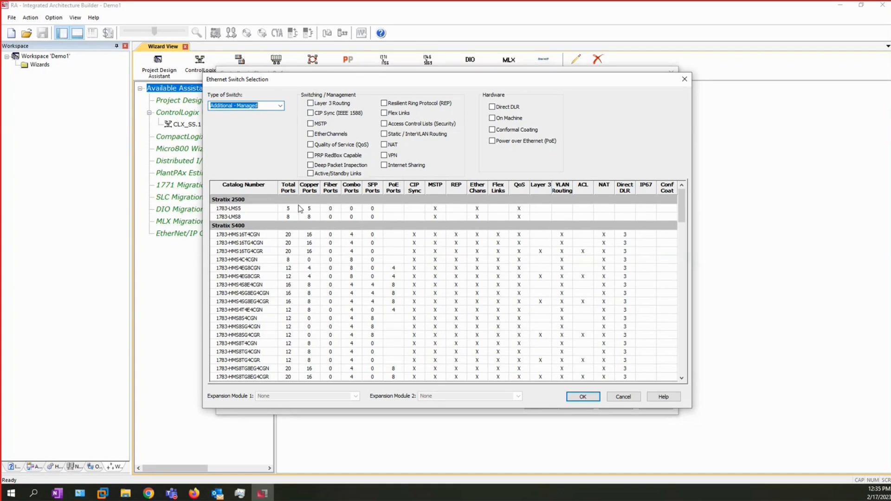
pyautogui.click(384, 145)
pyautogui.click(383, 145)
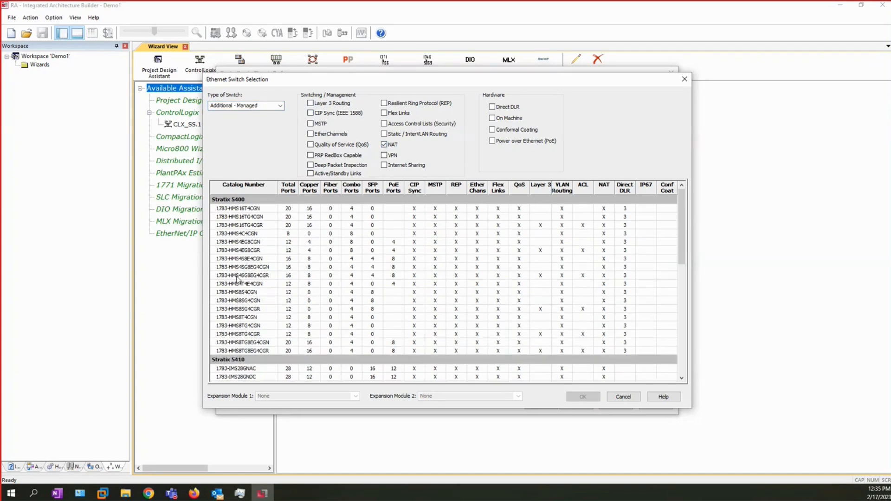
# - Select the Stratix 5700 switch 1783-BMS10CGN for the network and continue to the digital inputs
pyautogui.scroll(-5, 237, 278)
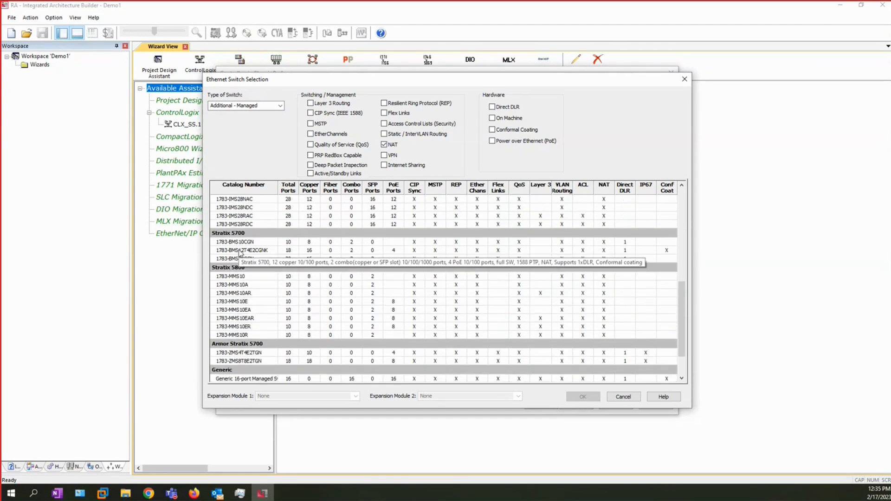
pyautogui.click(240, 243)
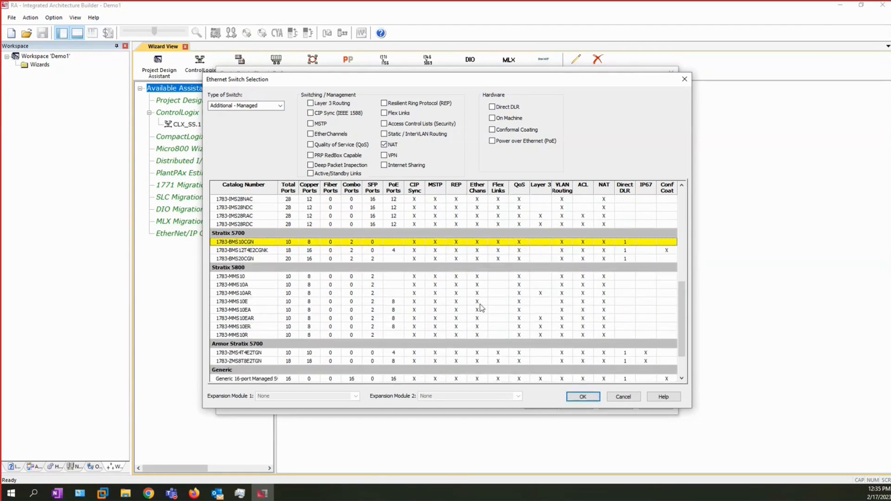
pyautogui.click(582, 397)
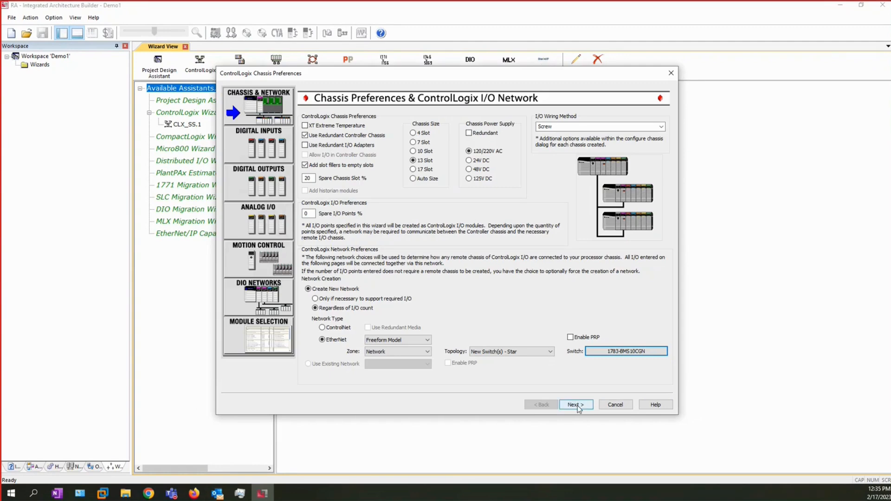
pyautogui.click(576, 405)
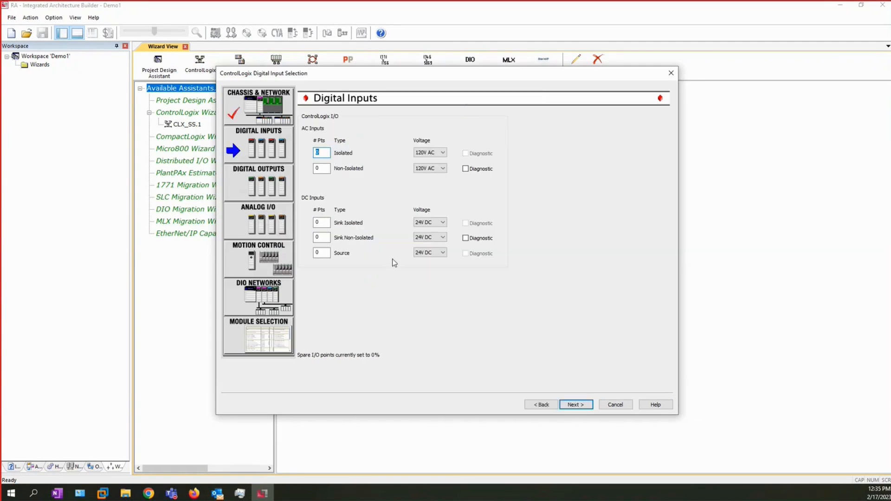
# - Specify 30 non-isolated 120V AC inputs and 30 sink non-isolated 24V DC inputs, then continue to the digital outputs
pyautogui.press('Tab')
pyautogui.write('30')
pyautogui.click(314, 237)
pyautogui.write('30')
pyautogui.click(443, 239)
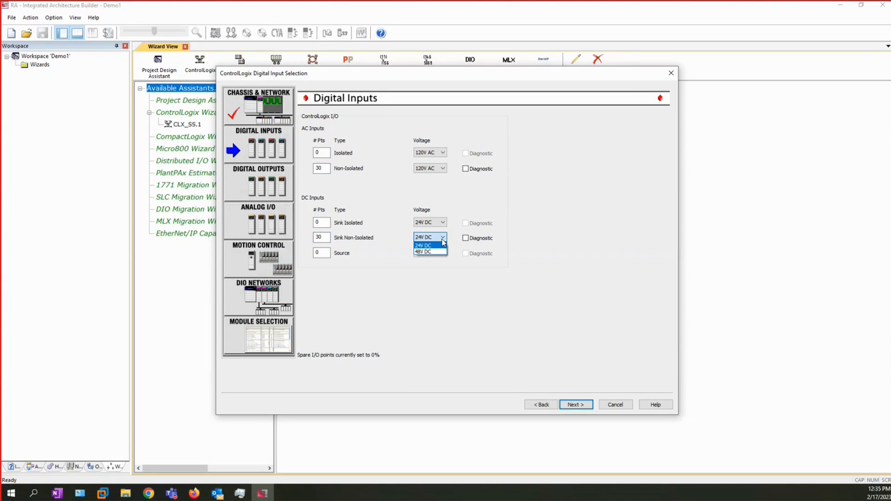
pyautogui.click(443, 243)
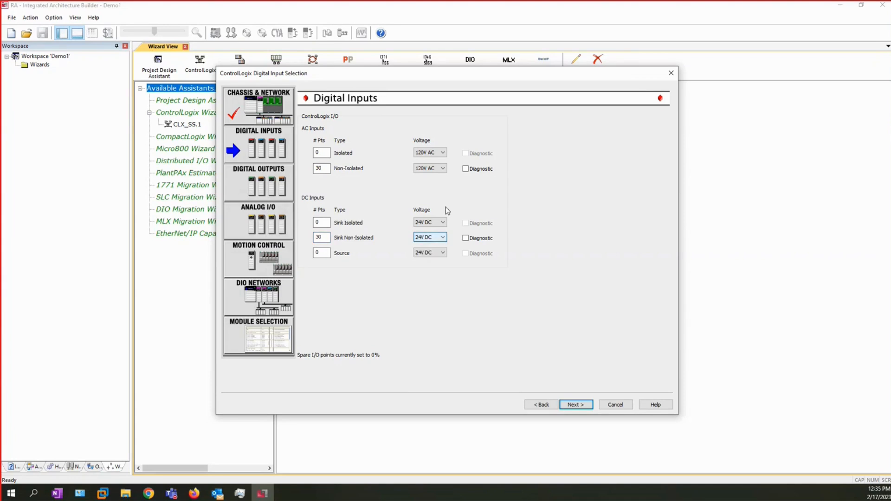
pyautogui.click(444, 172)
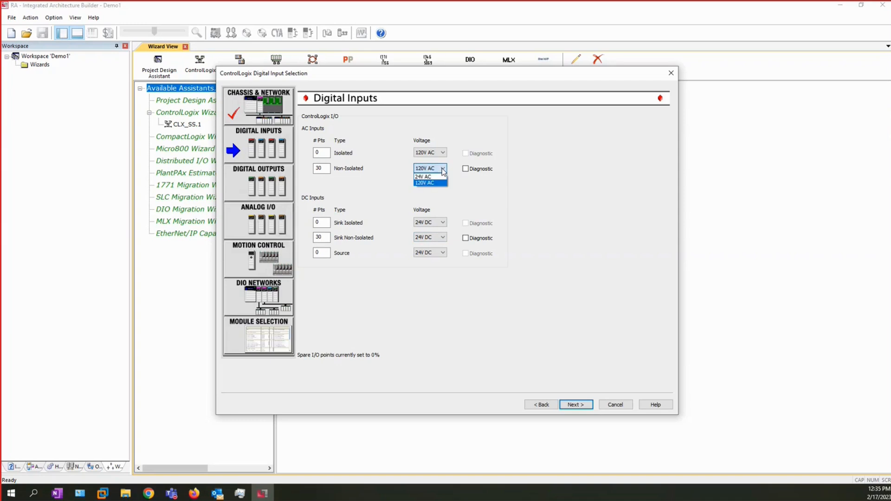
pyautogui.click(437, 184)
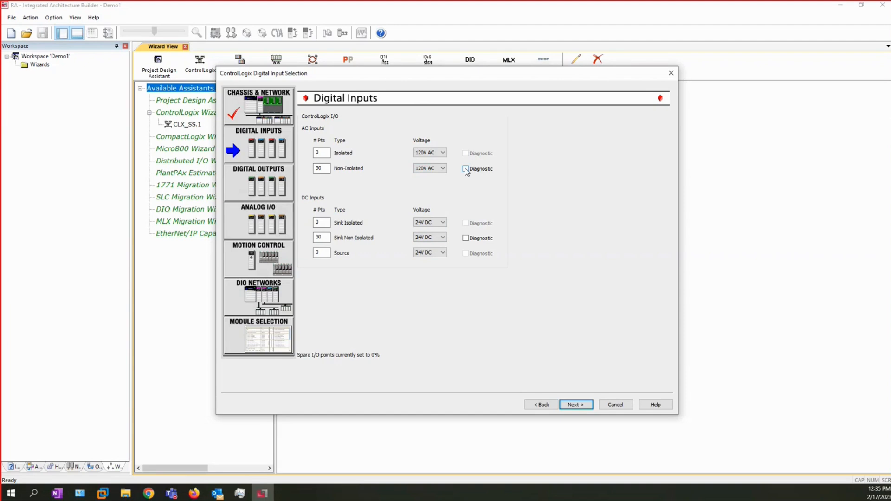
pyautogui.click(582, 406)
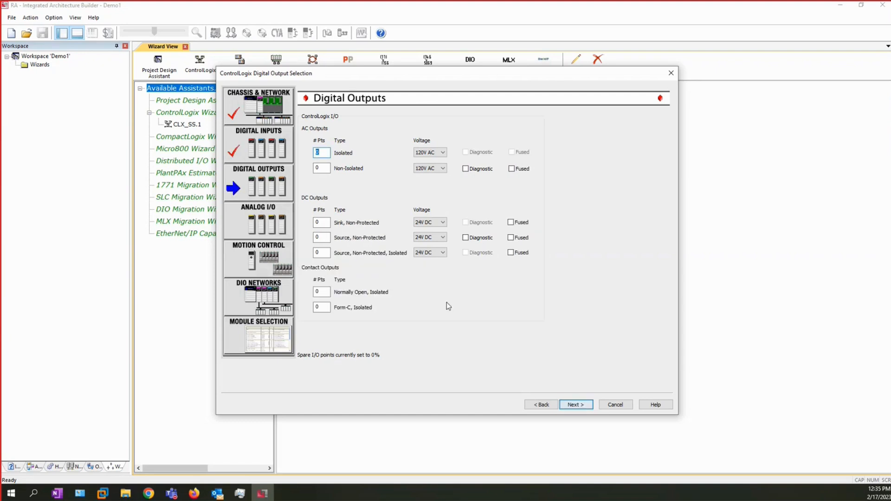
# - Specify 30 non-isolated AC outputs, 20 source non-protected DC outputs and 10 normally open isolated contact outputs, and continue to the analog I/O
pyautogui.click(324, 170)
pyautogui.click(443, 169)
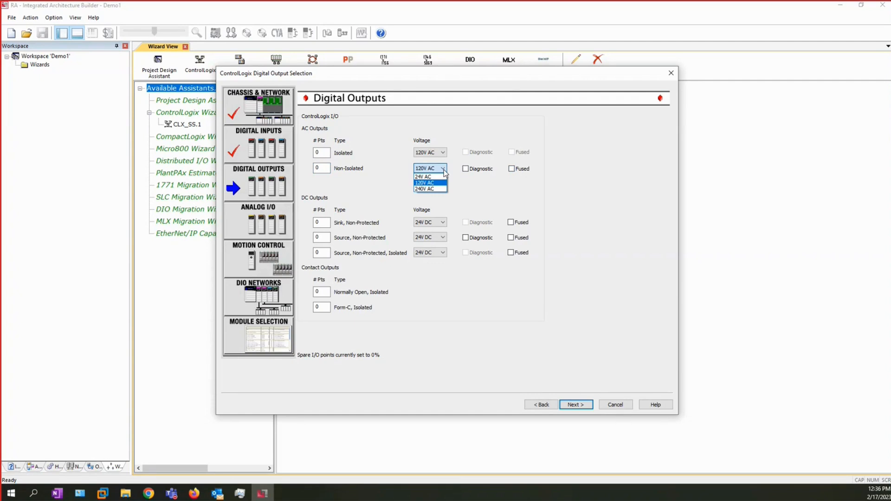
pyautogui.click(331, 170)
pyautogui.click(329, 169)
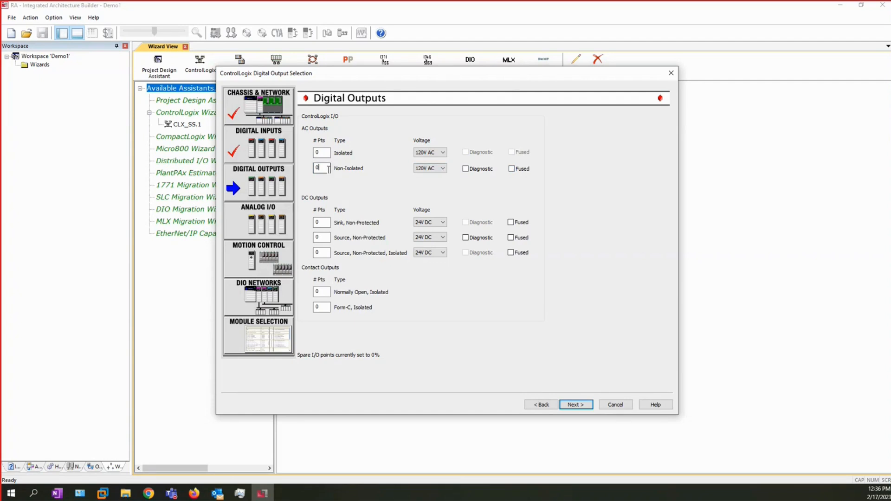
pyautogui.press('BackSpace')
pyautogui.write('30')
pyautogui.doubleClick(323, 237)
pyautogui.write('20')
pyautogui.doubleClick(313, 292)
pyautogui.write('10')
pyautogui.click(586, 407)
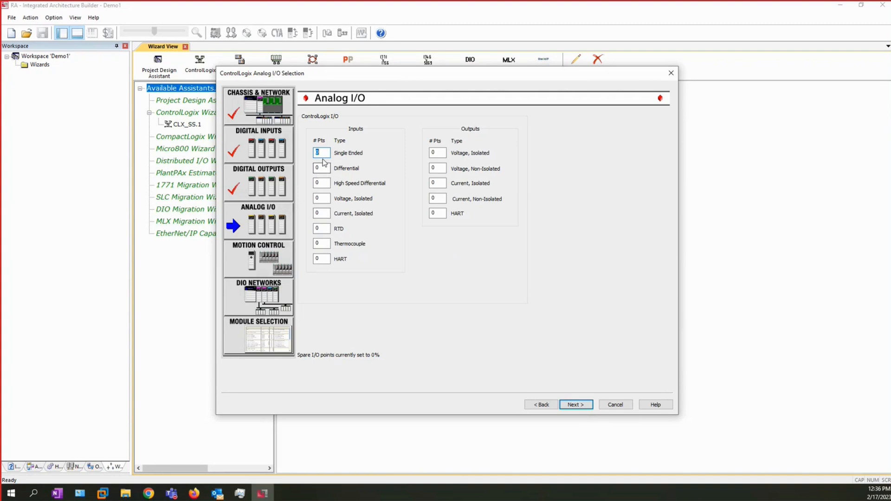
# - Specify 12 single-ended and 6 RTD analog inputs plus 4 isolated current outputs, and continue past motion control to the distributed I/O networks
pyautogui.write('12')
pyautogui.click(321, 228)
pyautogui.write('6')
pyautogui.click(440, 184)
pyautogui.write('4')
pyautogui.click(584, 405)
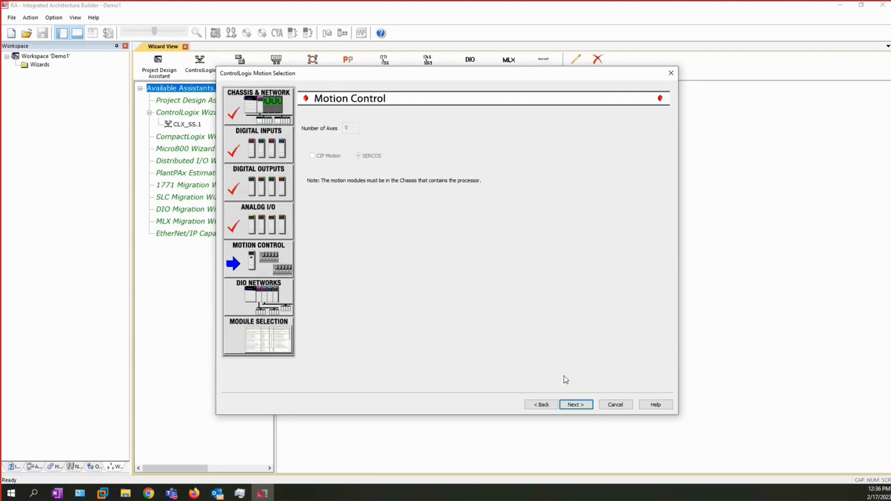
pyautogui.click(576, 406)
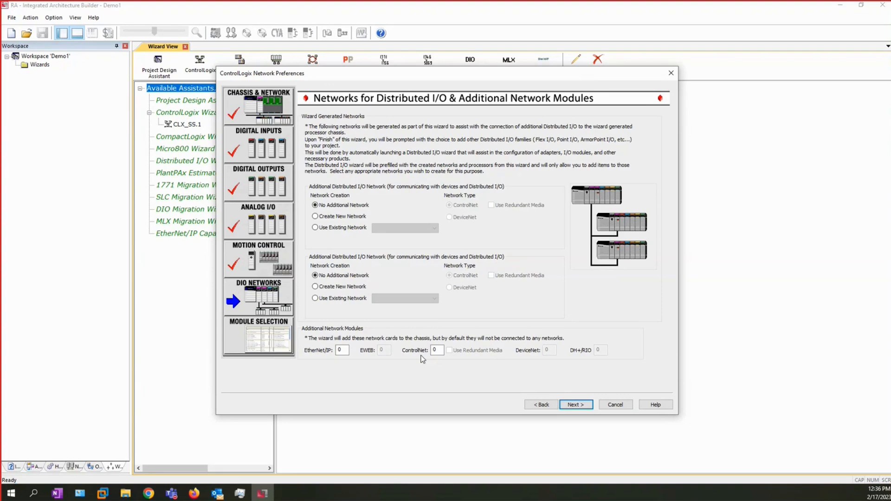
# - Continue to hardware selection and choose 1756-IA16 for the AC inputs, 1756-IB16 for the DC inputs and the 1756-L82E processor
pyautogui.click(584, 407)
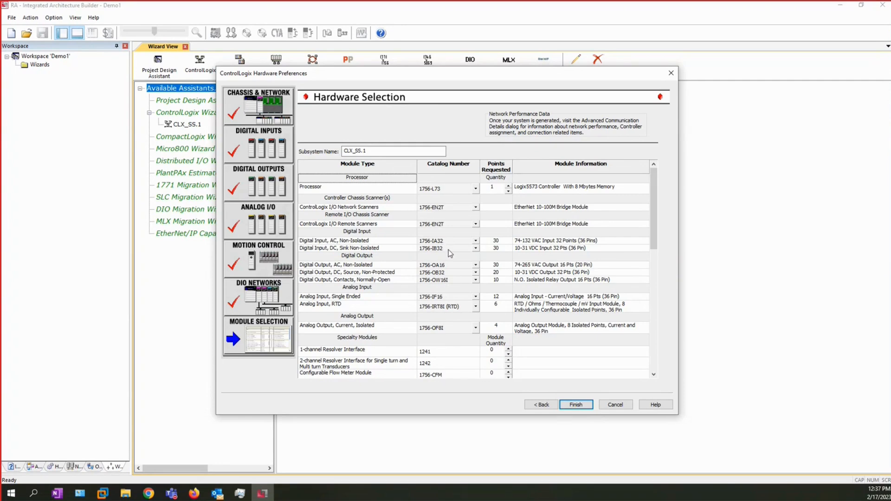
pyautogui.click(476, 241)
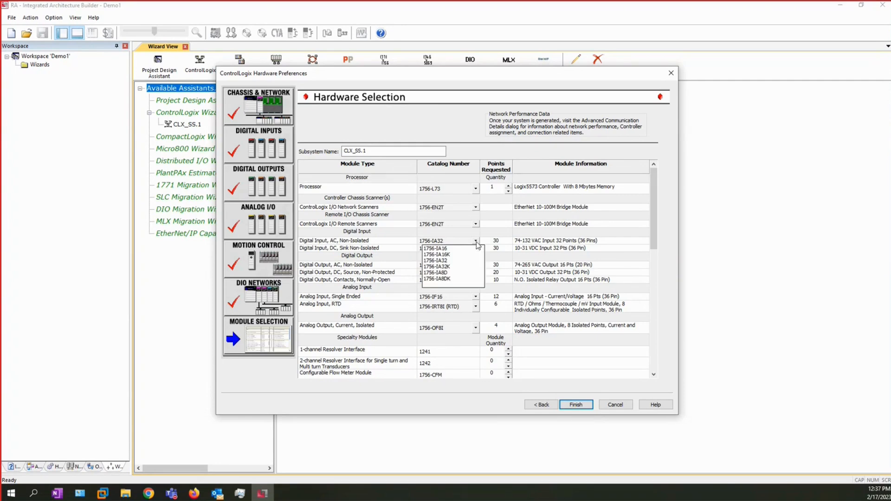
pyautogui.click(447, 249)
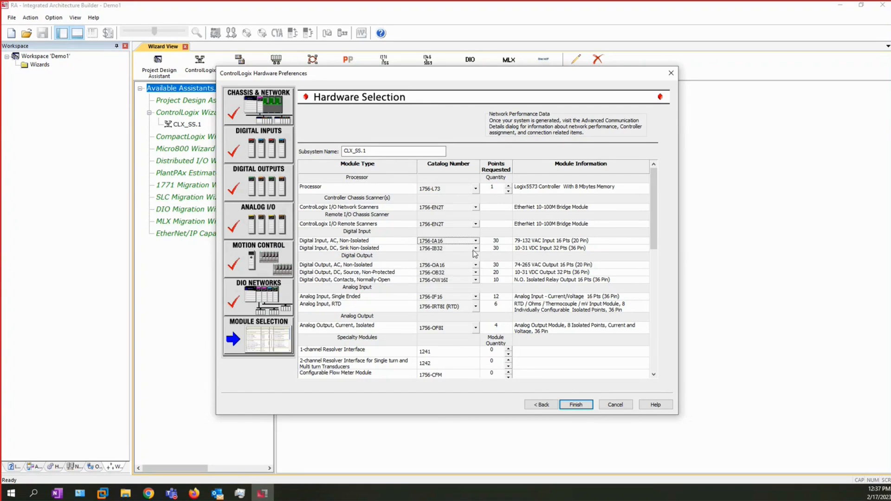
pyautogui.click(476, 249)
pyautogui.click(452, 257)
pyautogui.click(475, 190)
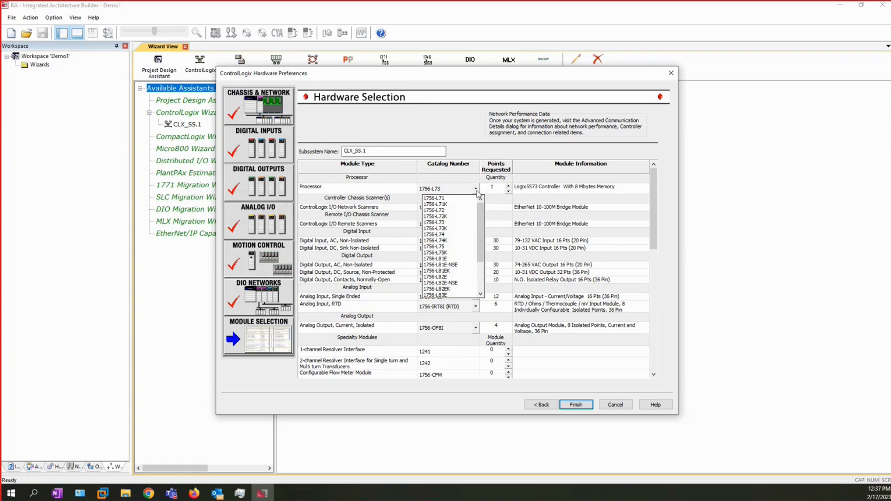
pyautogui.click(445, 277)
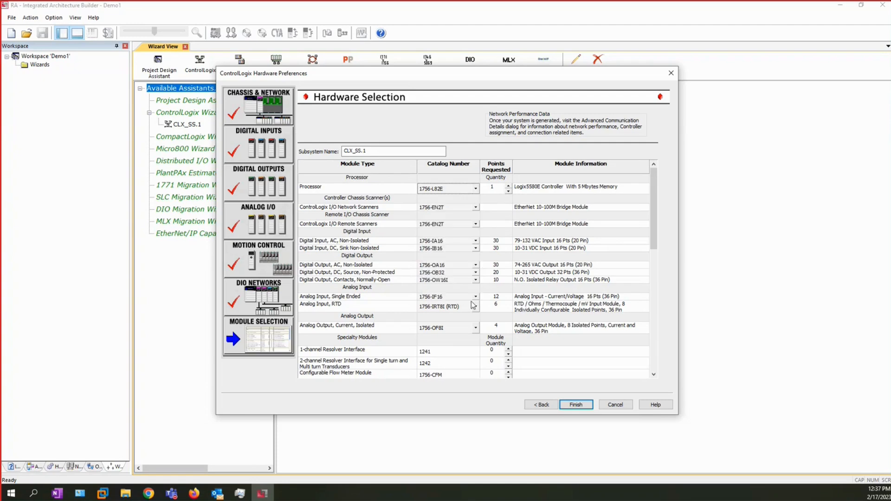
# - Name the subsystem Main Control Panel, look through the available specialty modules without adding any, and finish the ControlLogix wizard
pyautogui.click(378, 151)
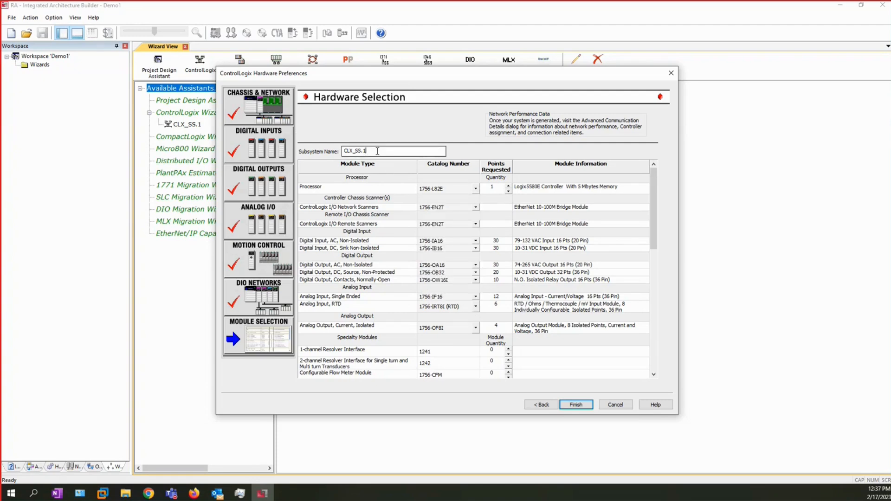
pyautogui.moveTo(378, 151); pyautogui.dragTo(337, 155)
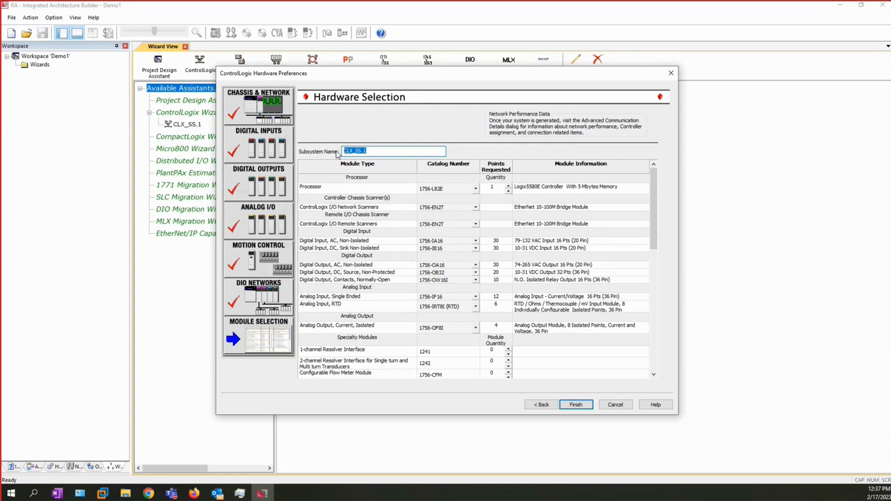
pyautogui.write('Main Control Panel')
pyautogui.scroll(-7, 469, 338)
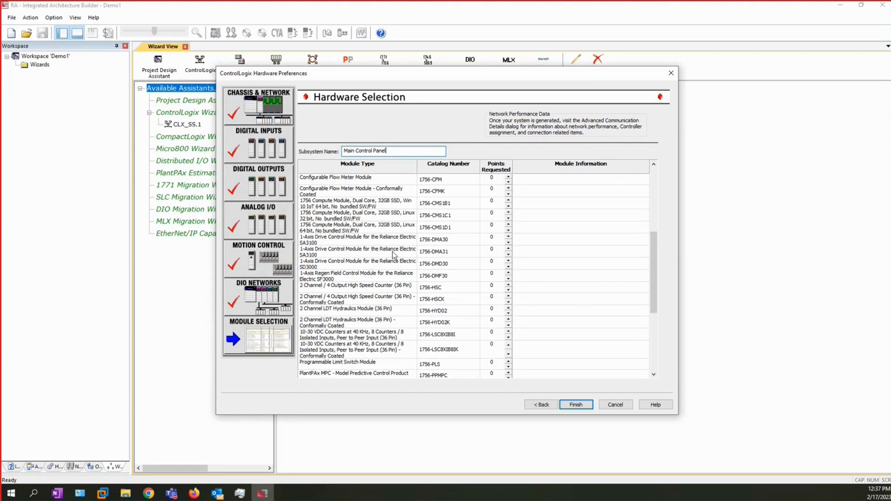
pyautogui.scroll(-2, 395, 284)
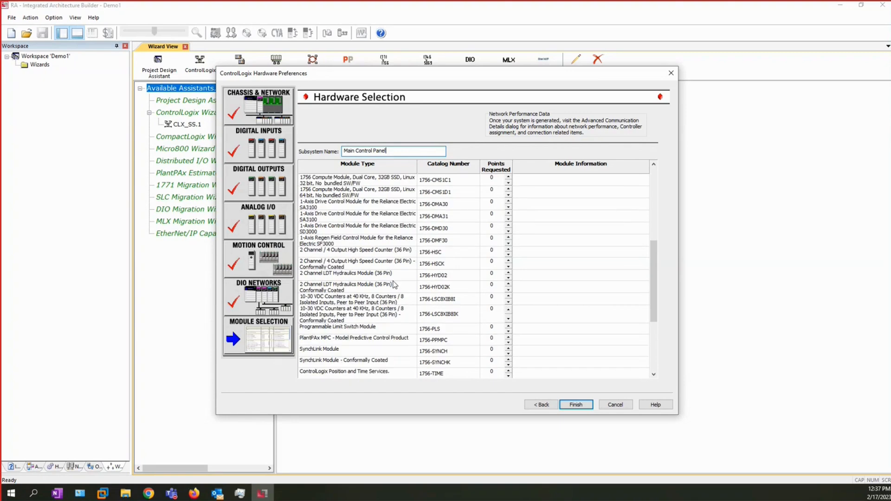
pyautogui.scroll(-5, 395, 284)
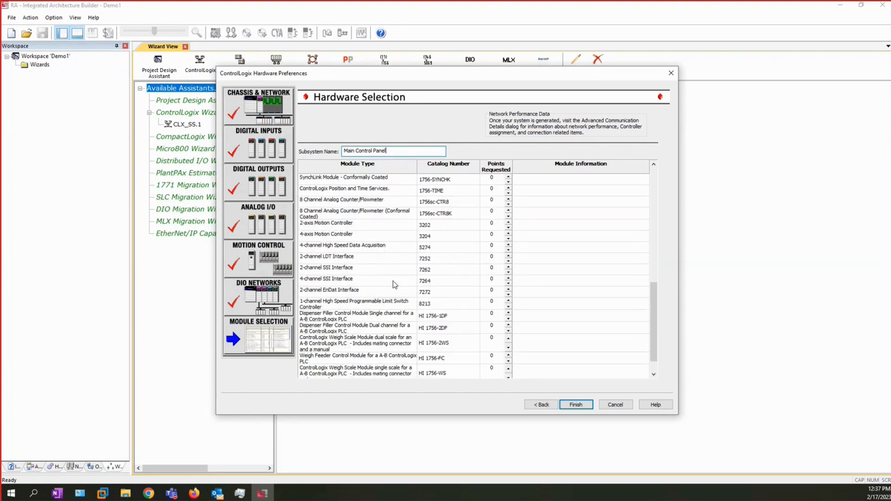
pyautogui.scroll(9, 394, 284)
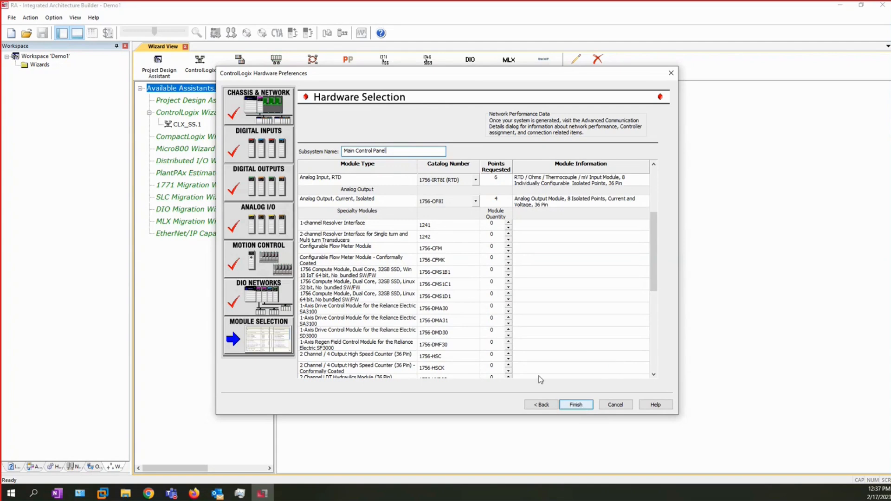
pyautogui.scroll(5, 442, 334)
pyautogui.scroll(2, 441, 334)
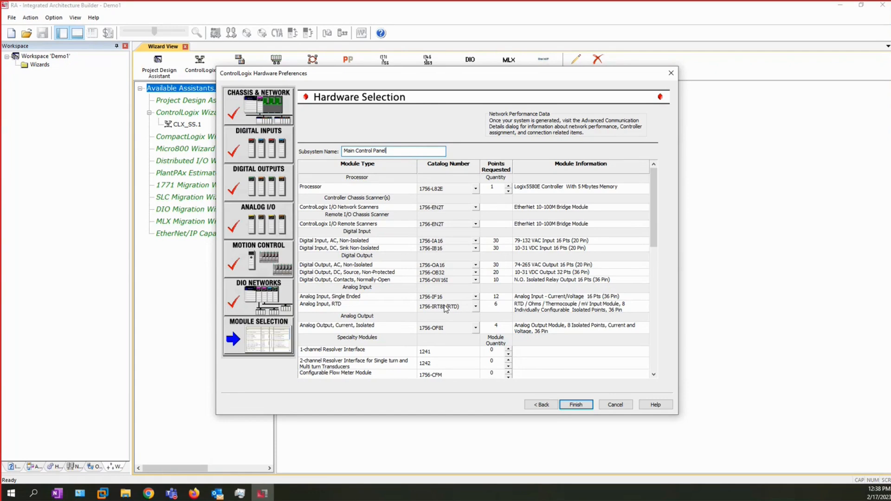
pyautogui.click(576, 405)
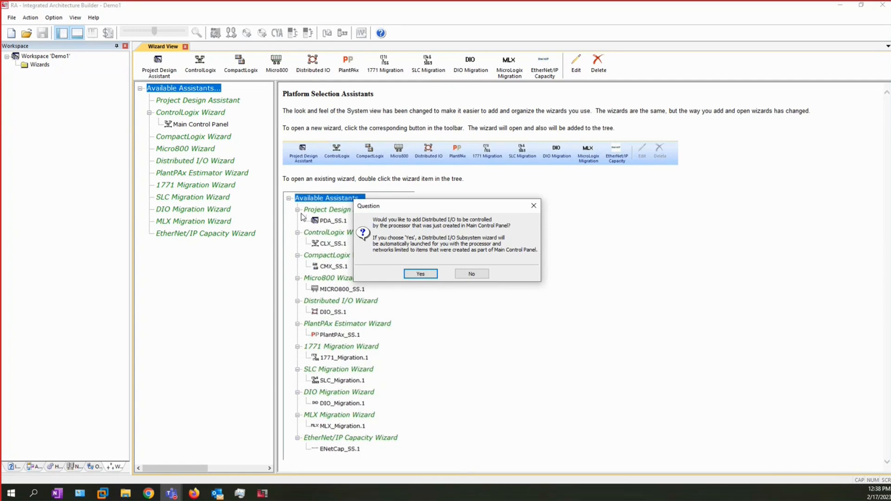
# - Agree to add distributed I/O for the Main Control Panel processor and continue with the existing EtherNet/IP network and 0 percent spare points
pyautogui.click(420, 274)
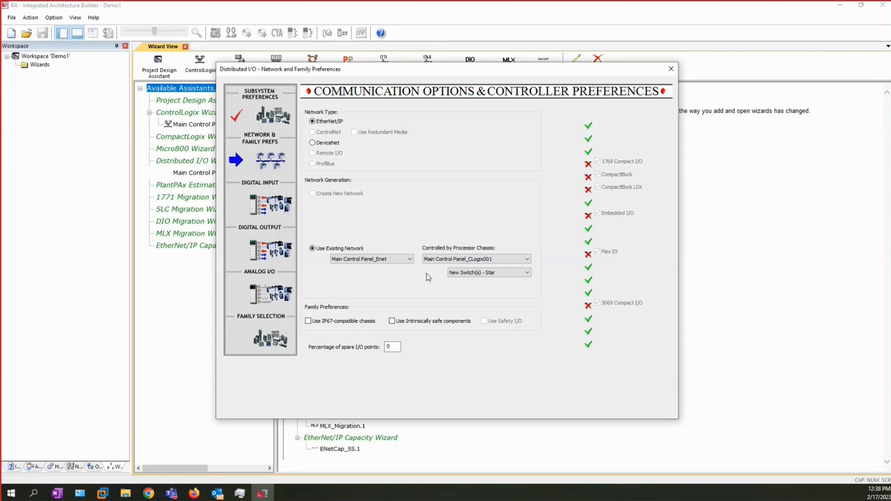
pyautogui.click(384, 346)
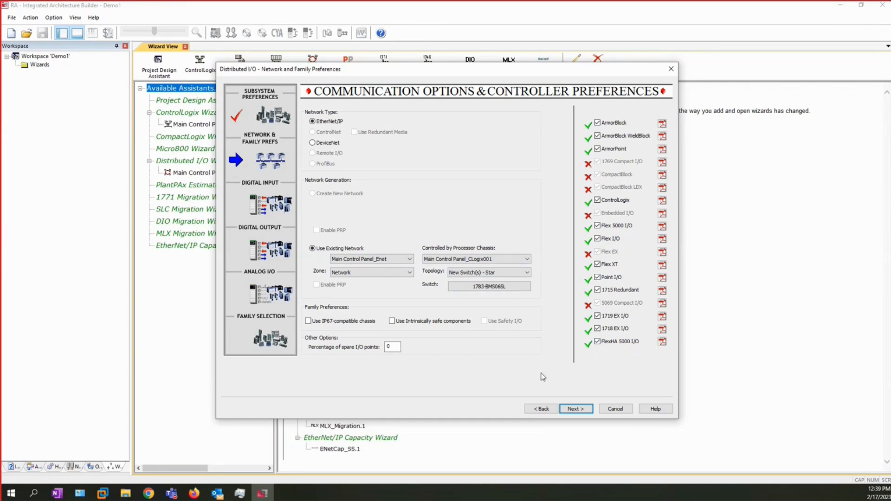
pyautogui.click(575, 408)
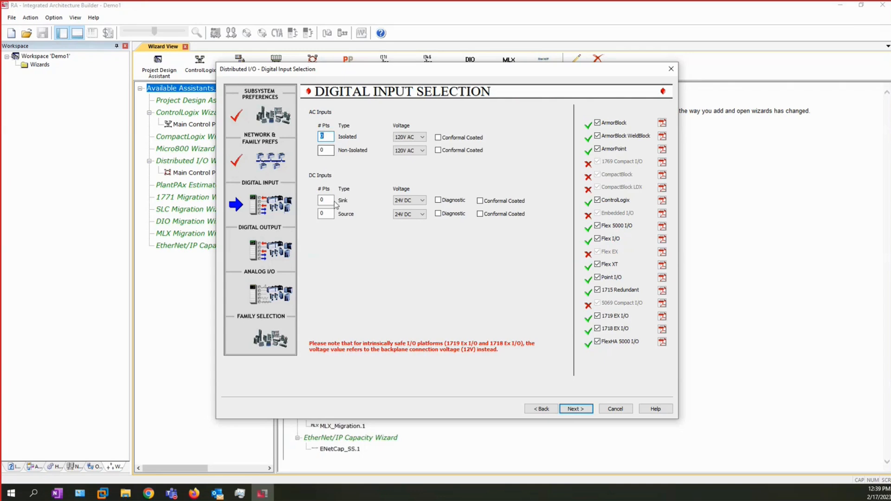
# - Specify 10 sink 24V DC inputs and 10 source protected 24V DC outputs for the distributed I/O, and continue to the analog I/O
pyautogui.click(320, 201)
pyautogui.write('10')
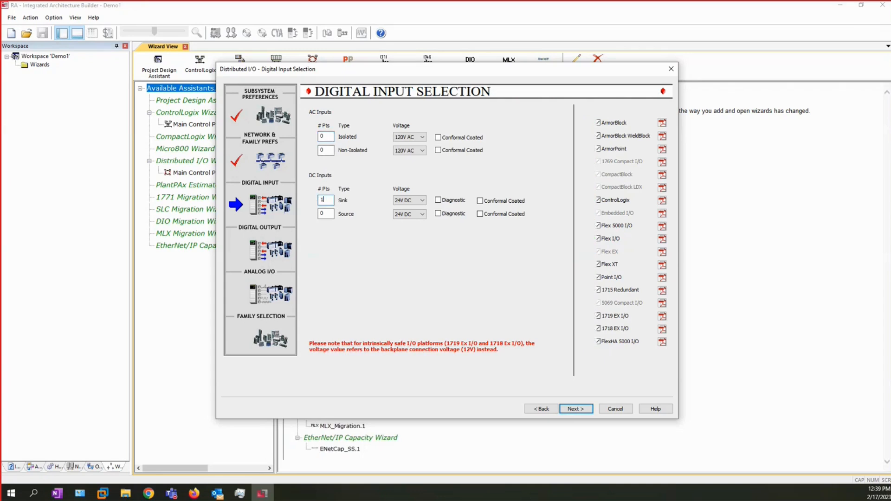
pyautogui.click(577, 410)
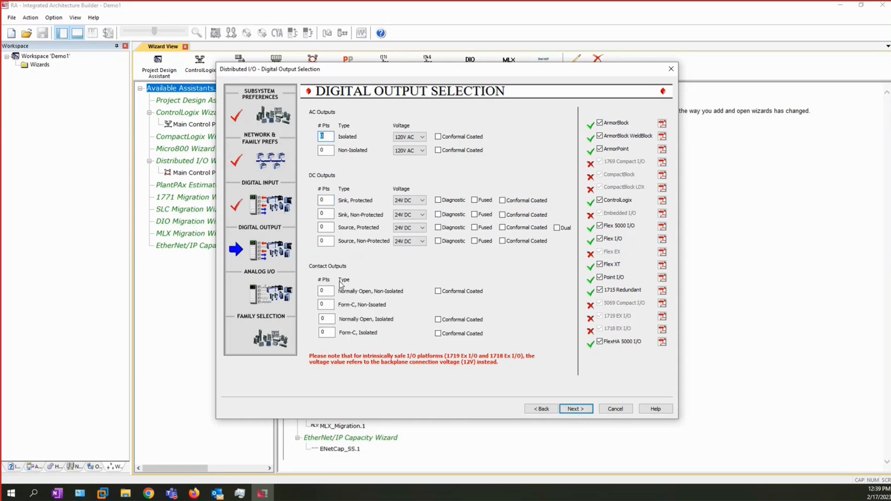
pyautogui.click(324, 227)
pyautogui.write('10')
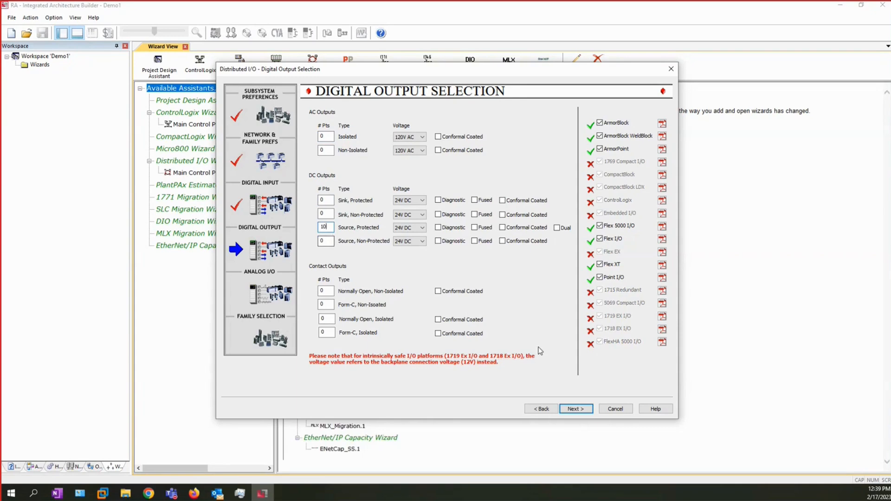
pyautogui.click(575, 409)
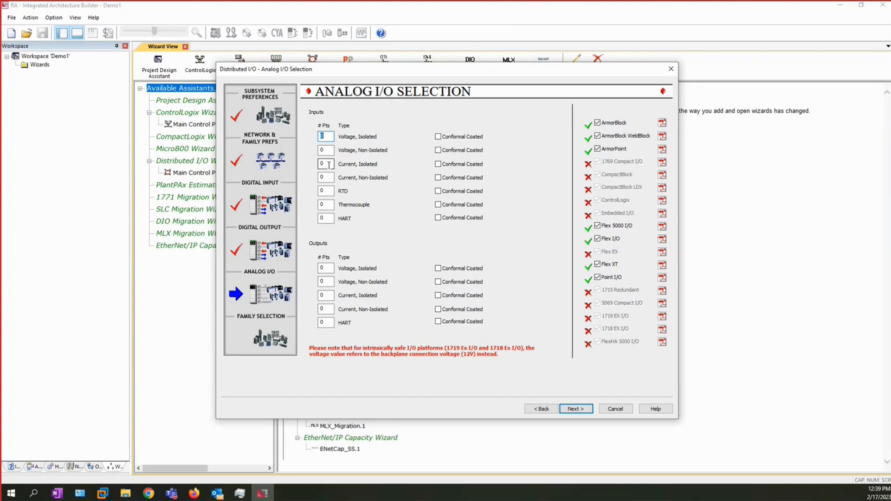
# - Specify 2 non-isolated current analog inputs and select Flex 5000 I/O as the distributed I/O family
pyautogui.doubleClick(324, 178)
pyautogui.write('2')
pyautogui.click(589, 412)
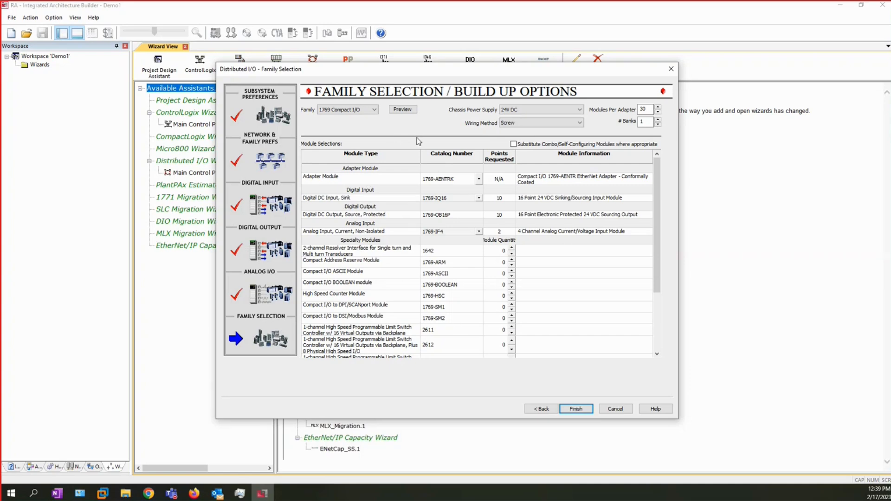
pyautogui.click(374, 111)
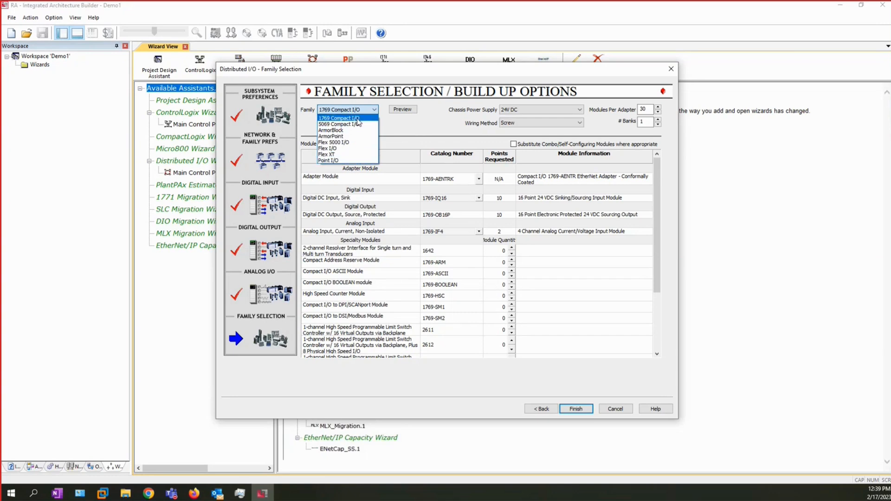
pyautogui.click(350, 142)
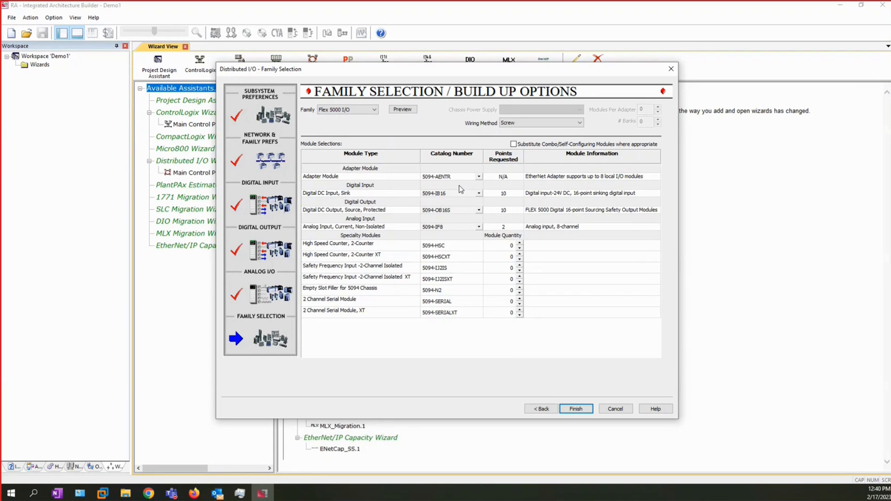
# - Preview the Flex 5000 I/O bill of material and finish the wizard with Screw wiring, declining more distributed I/O
pyautogui.click(407, 110)
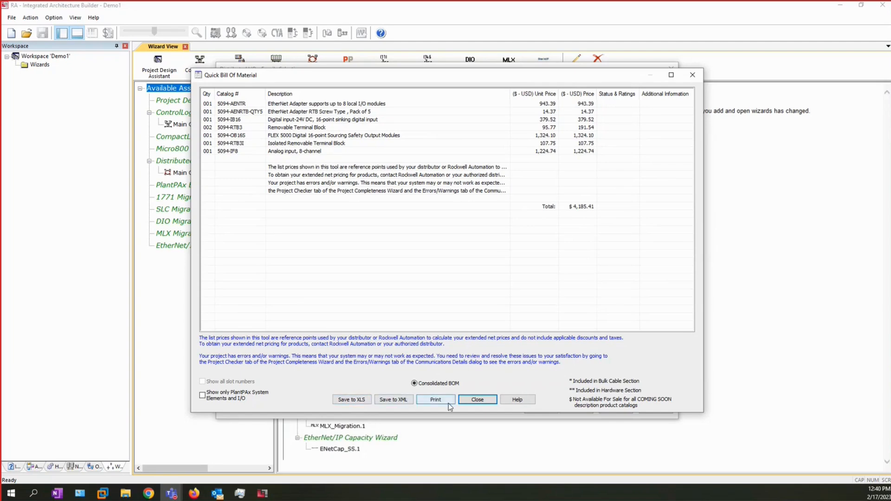
pyautogui.click(477, 400)
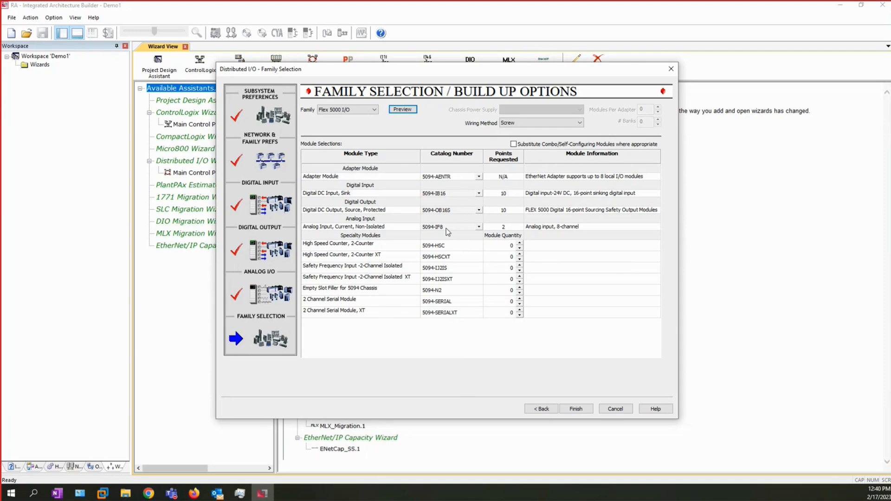
pyautogui.click(580, 123)
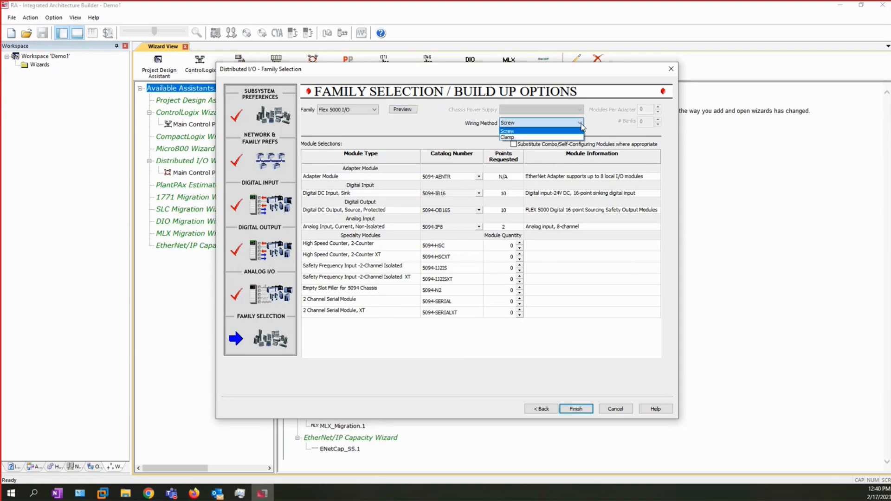
pyautogui.click(581, 127)
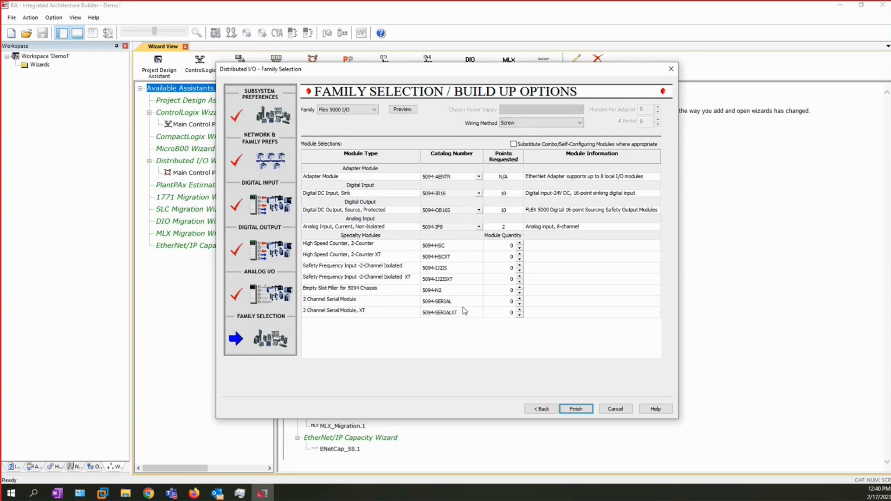
pyautogui.click(575, 408)
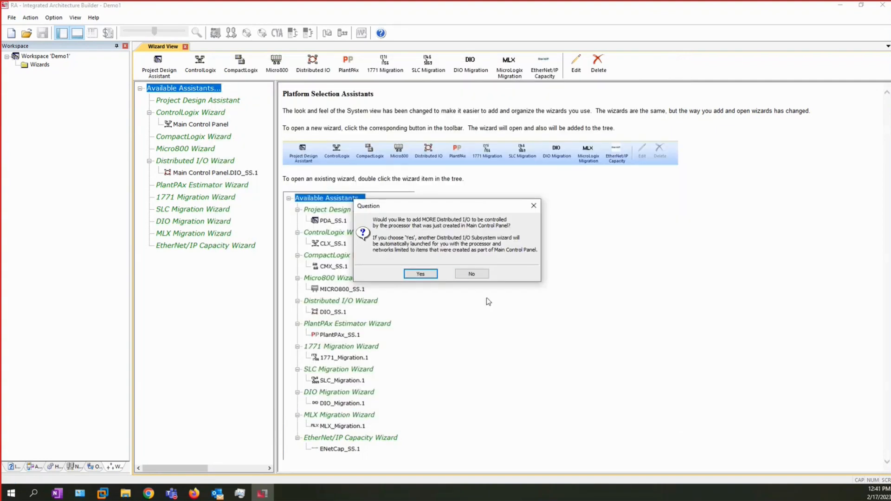
pyautogui.click(479, 275)
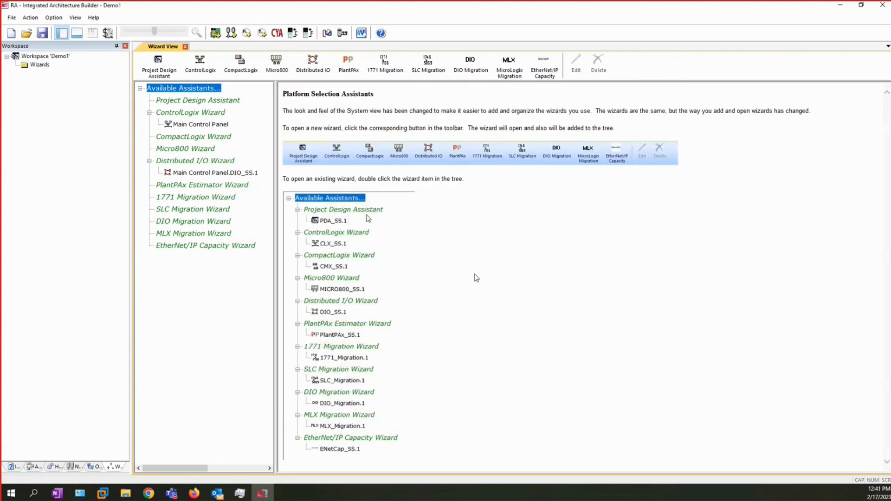
# - Open the hardware view and examine the Main Control Panel_CLogix003, CLogix002 and CLogix001 chassis in turn
pyautogui.click(55, 466)
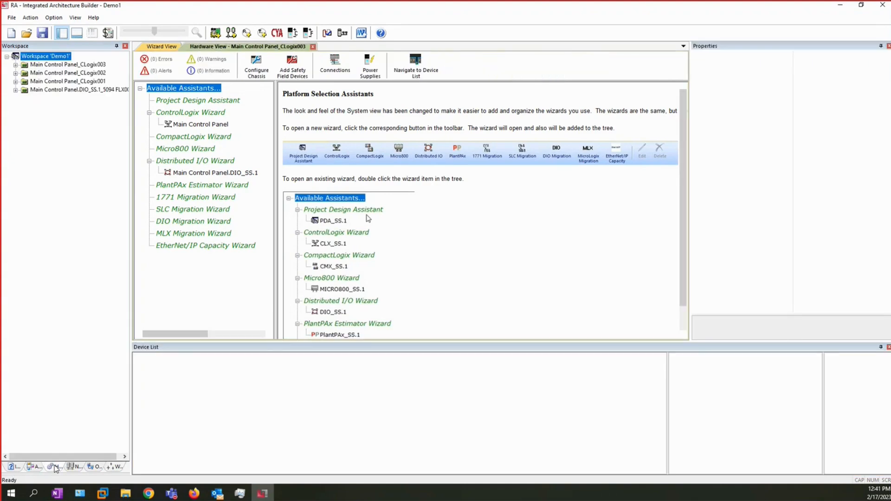
pyautogui.click(53, 65)
pyautogui.click(55, 73)
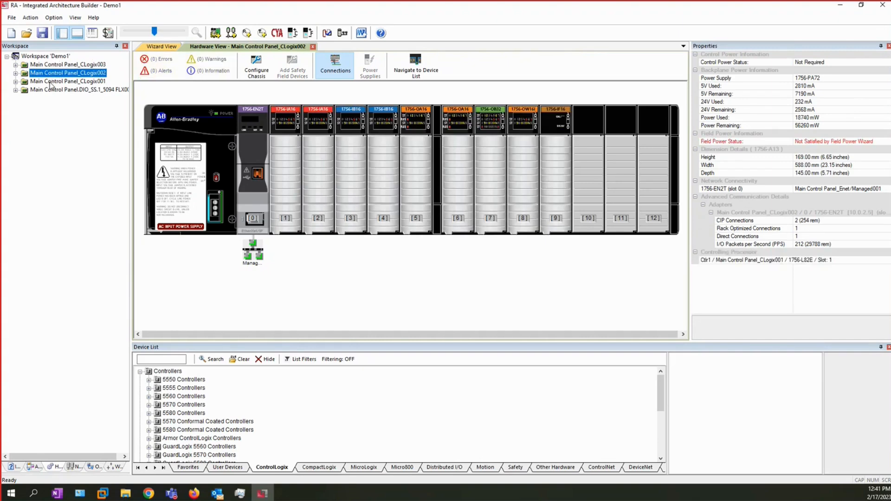
pyautogui.click(52, 83)
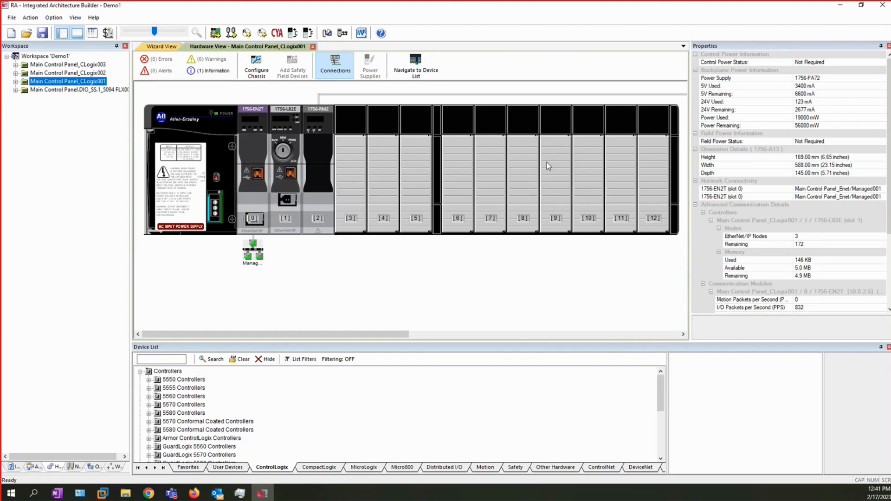
# - Turn off adding slot fillers to empty slots in the Main Control Panel_CLogix001 chassis configuration
pyautogui.rightClick(204, 161)
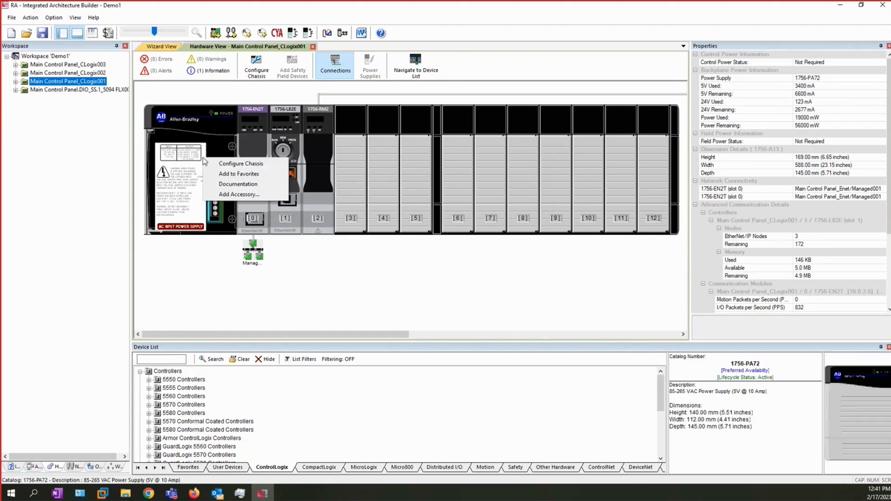
pyautogui.click(226, 164)
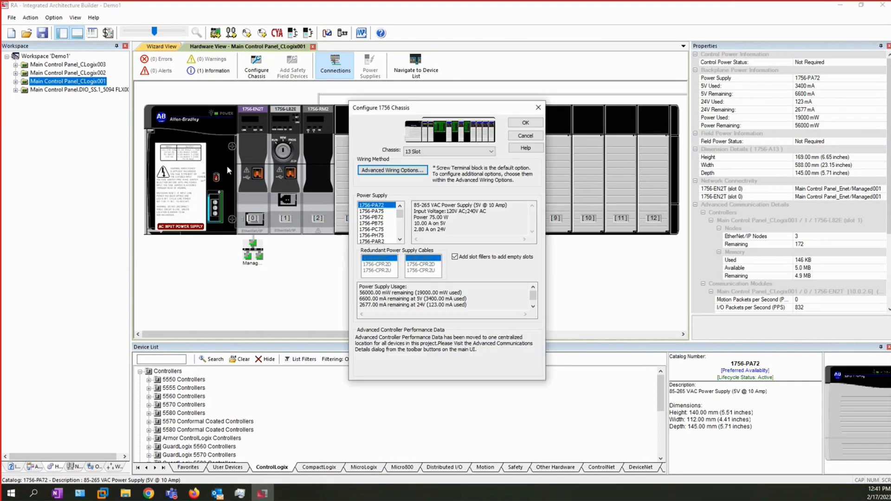
pyautogui.click(464, 259)
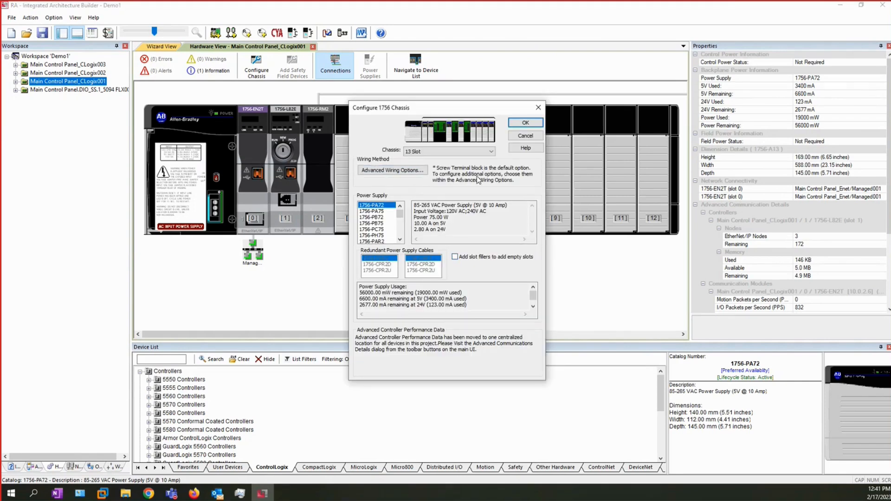
pyautogui.click(525, 122)
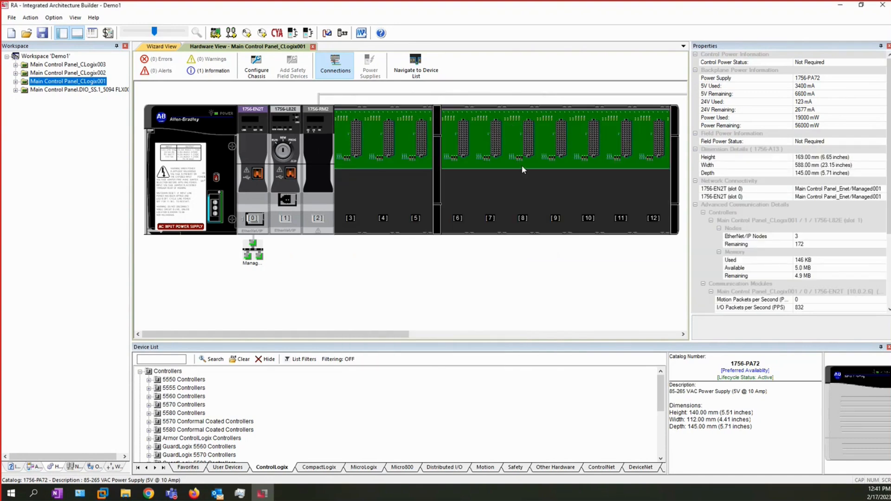
# - Reconfigure the Main Control Panel_CLogix001 chassis as 4 Slot, with slot fillers added to the empty slots
pyautogui.rightClick(196, 157)
pyautogui.click(218, 165)
pyautogui.click(425, 152)
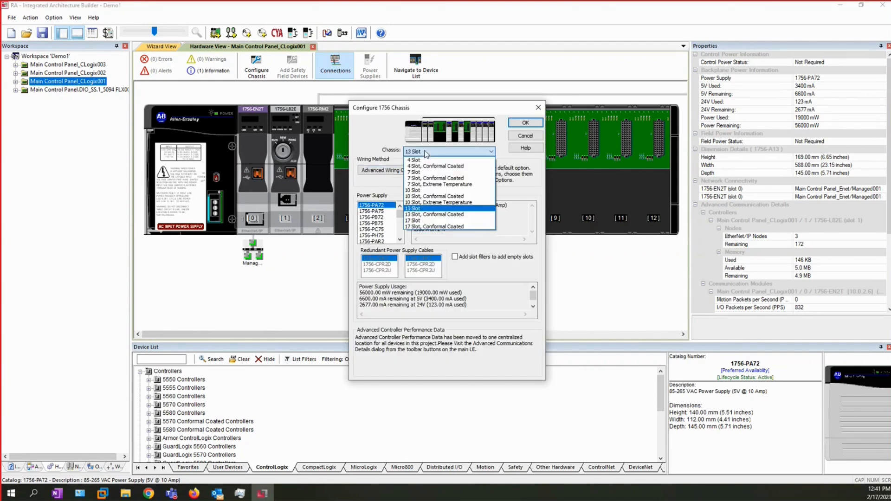
pyautogui.click(426, 160)
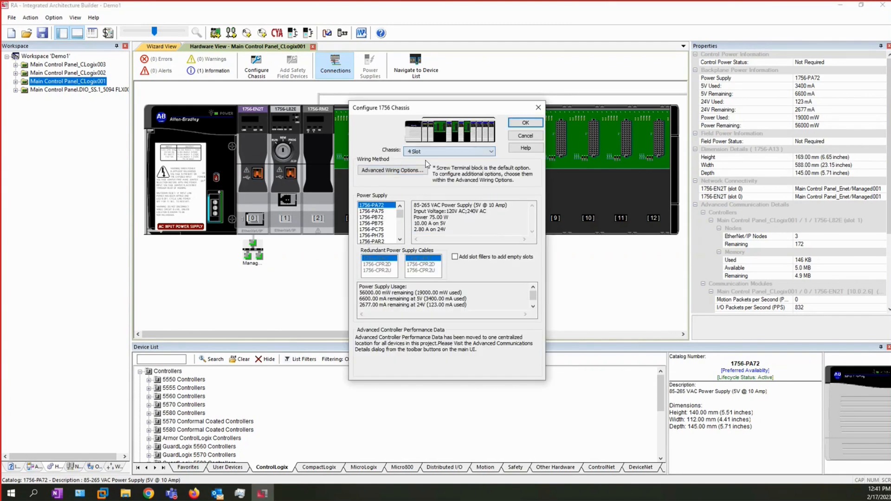
pyautogui.click(455, 257)
pyautogui.click(526, 123)
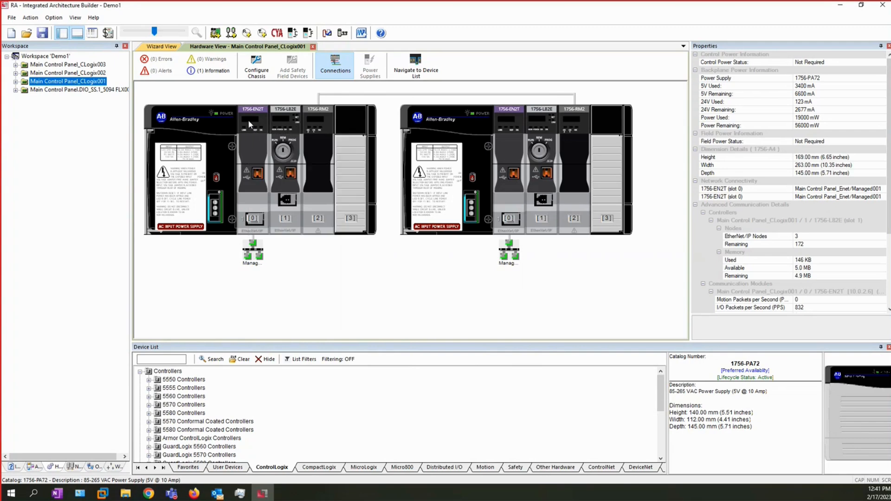
# - Reduce the number of slots in the 5094 FLX001 distributed I/O chassis so it ends after slot 3, without empty slots
pyautogui.moveTo(249, 123)
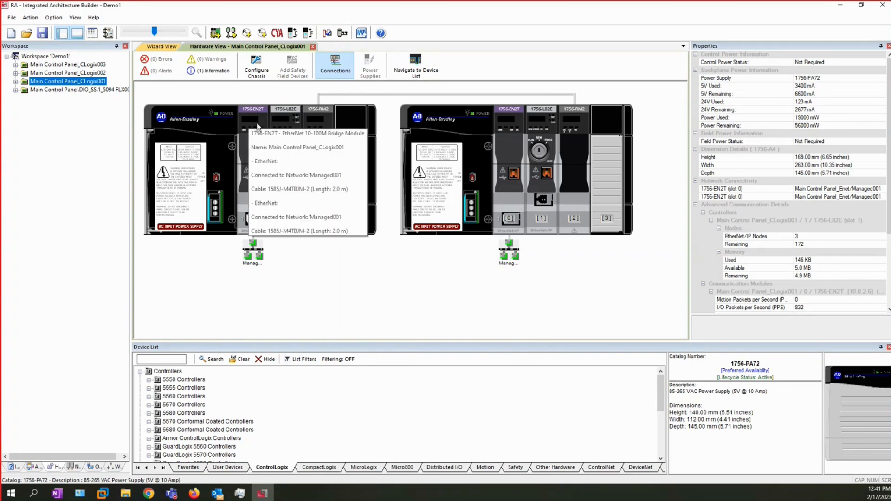
pyautogui.moveTo(284, 140)
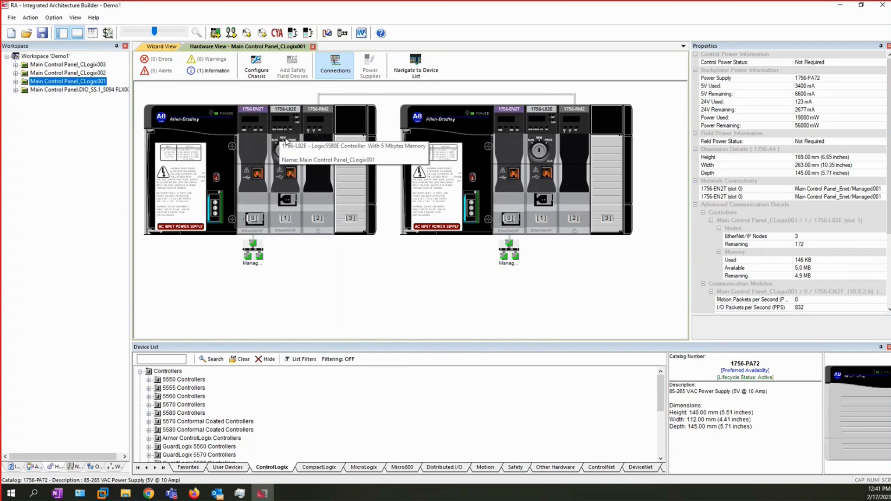
pyautogui.moveTo(315, 118)
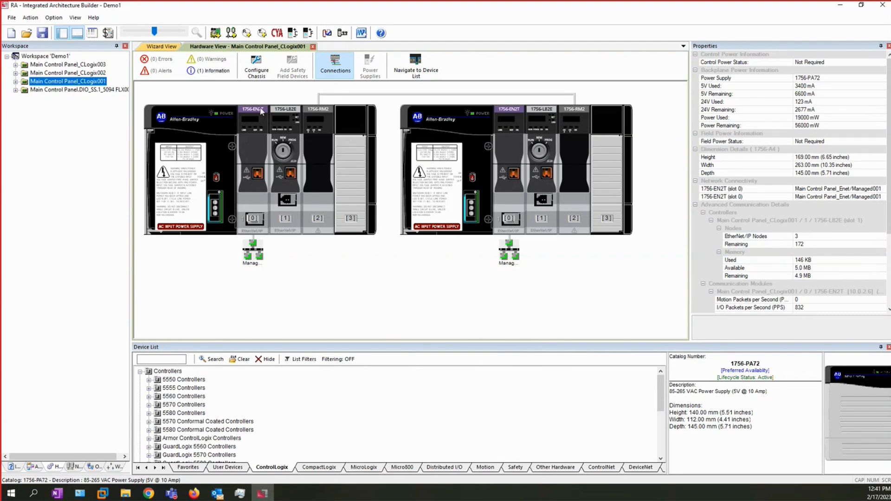
pyautogui.click(117, 91)
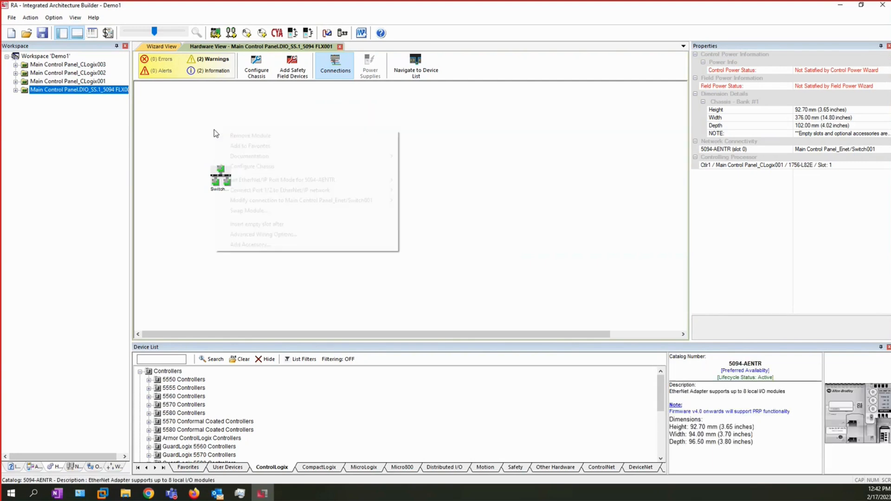
pyautogui.rightClick(215, 133)
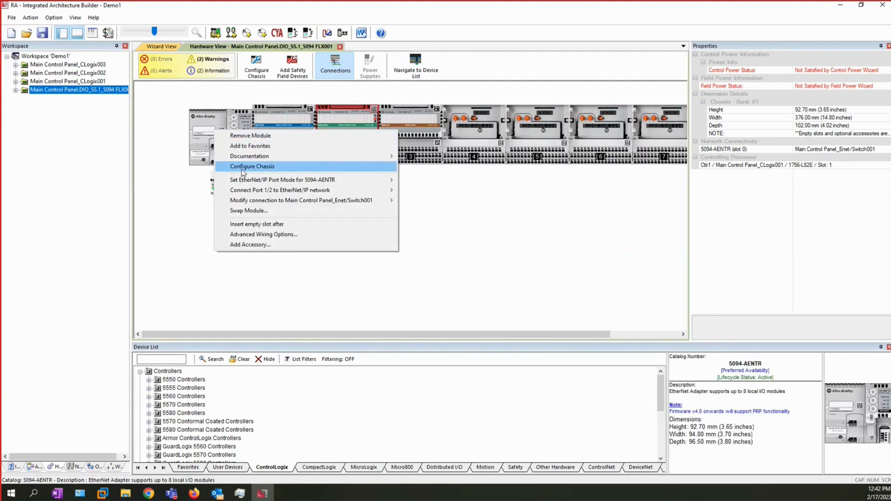
pyautogui.click(243, 168)
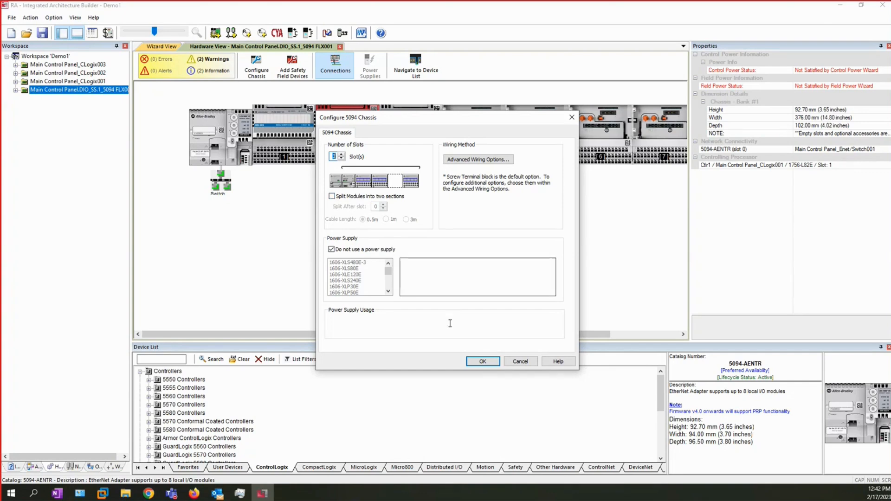
pyautogui.click(483, 361)
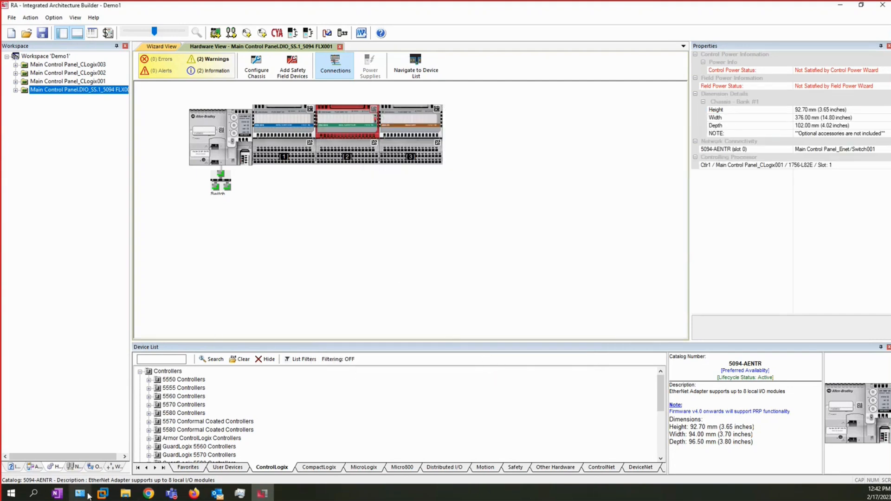
# - In the network view, move the 5094 FLX001 rack and Switch001 right of Managed001 and space the two redundant CLogix001 chassis below it
pyautogui.click(73, 467)
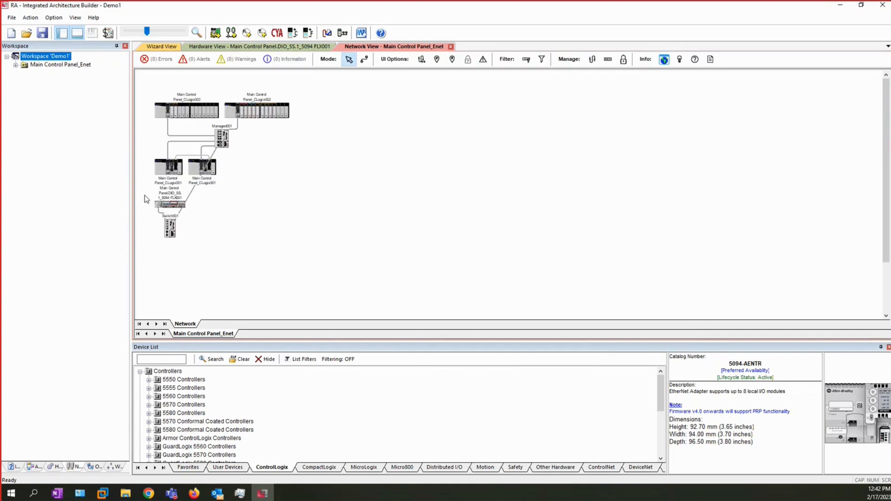
pyautogui.moveTo(145, 195); pyautogui.dragTo(250, 259)
pyautogui.moveTo(178, 209); pyautogui.dragTo(348, 119)
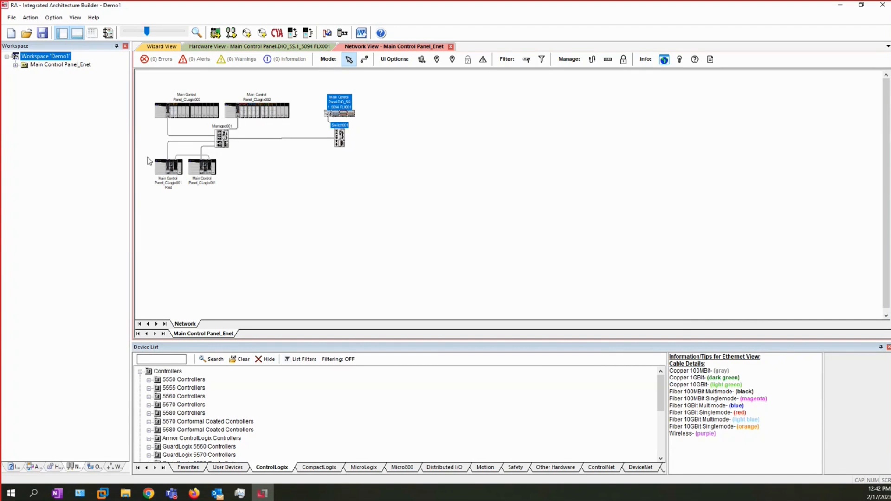
pyautogui.moveTo(188, 167); pyautogui.dragTo(178, 184)
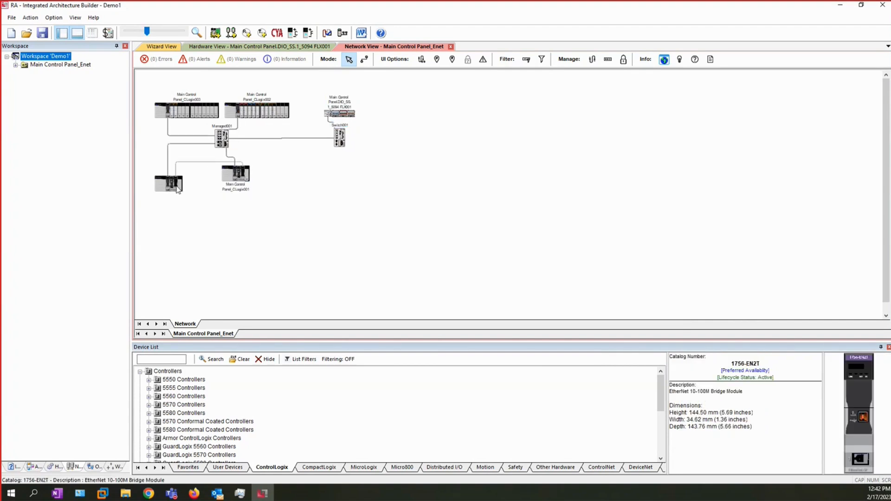
pyautogui.moveTo(234, 177); pyautogui.dragTo(223, 192)
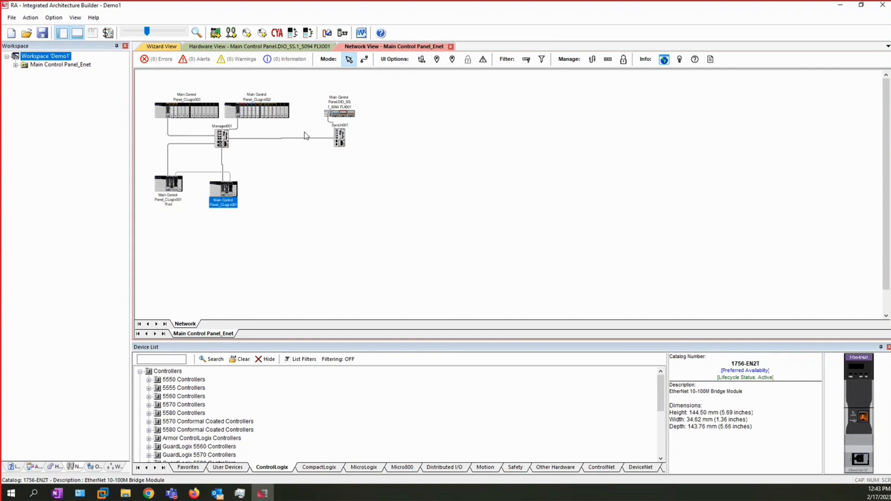
# - Move the Switch001 connection from port Fa1/5 to Fa1/7 in the Managed001 configuration, accept the inline-capable port, and return to the network diagram
pyautogui.rightClick(223, 135)
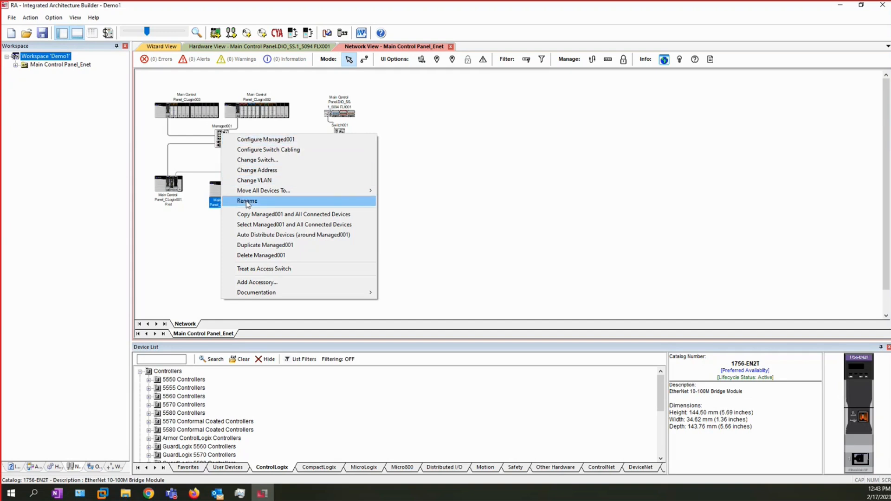
pyautogui.click(257, 140)
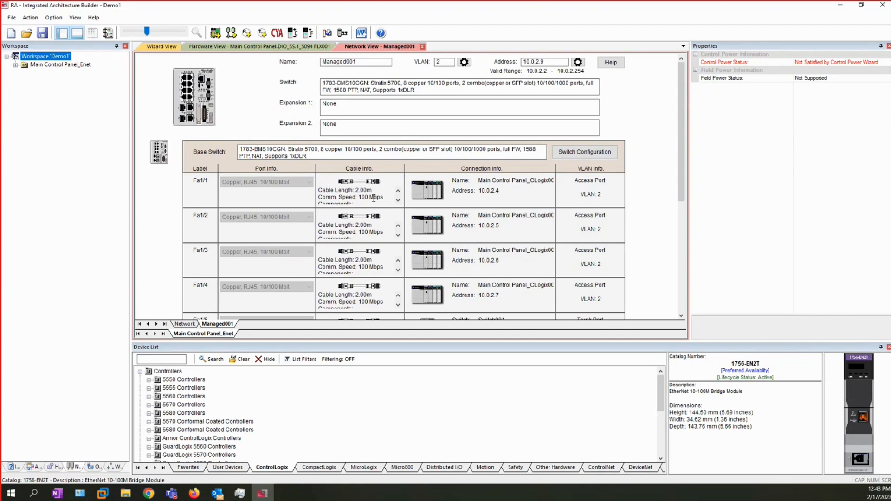
pyautogui.scroll(-2, 406, 207)
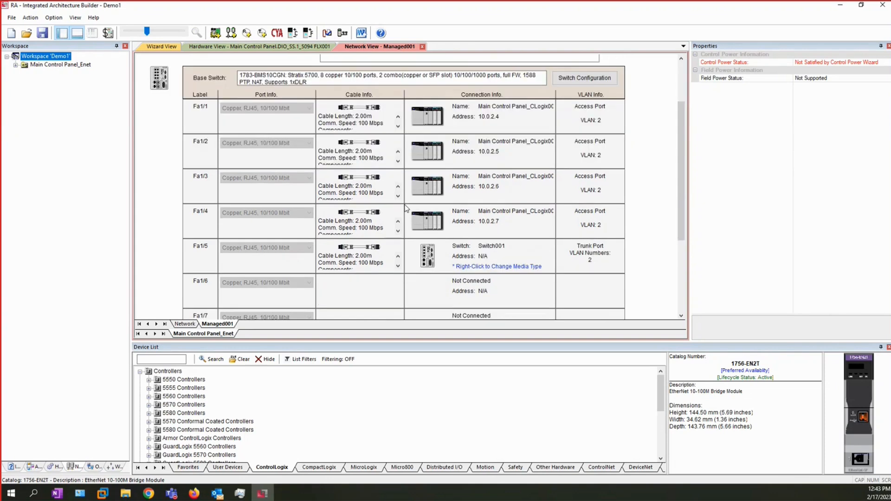
pyautogui.scroll(-4, 406, 208)
pyautogui.scroll(5, 406, 208)
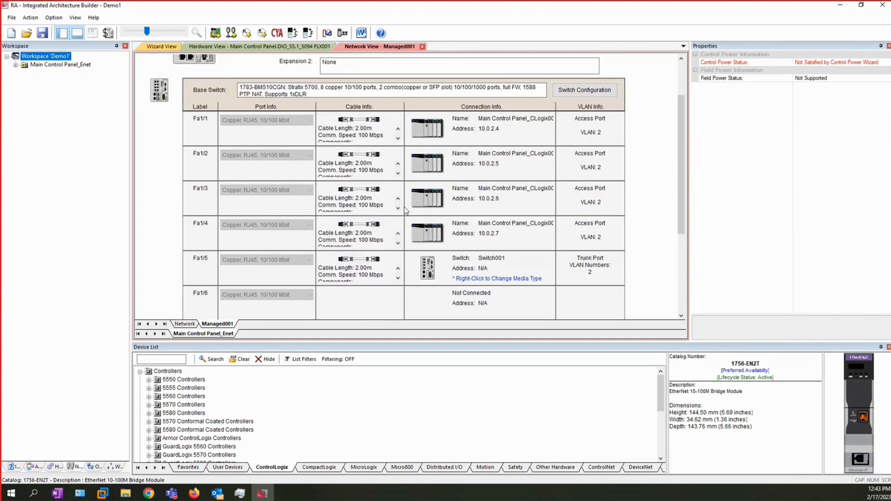
pyautogui.scroll(-2, 403, 224)
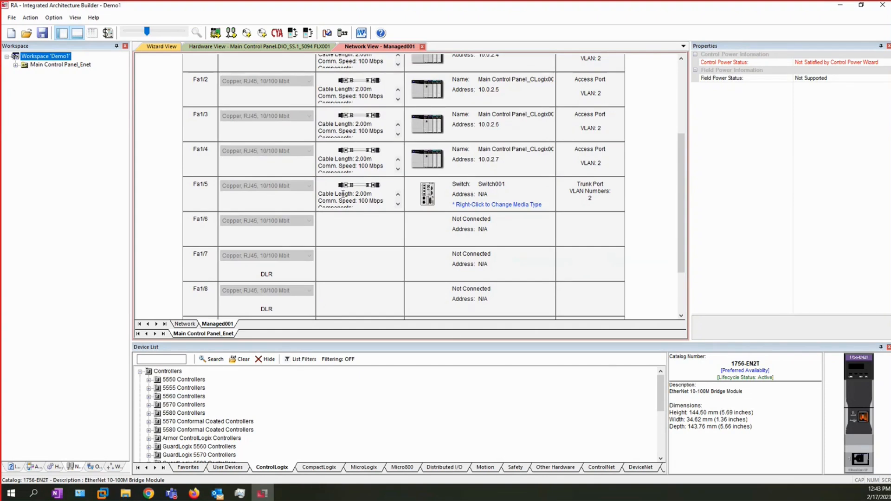
pyautogui.moveTo(342, 193); pyautogui.dragTo(360, 263)
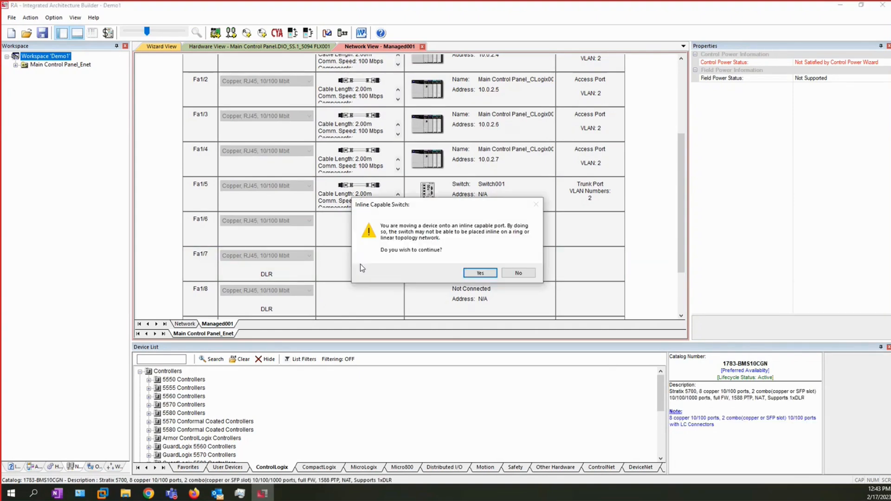
pyautogui.click(492, 273)
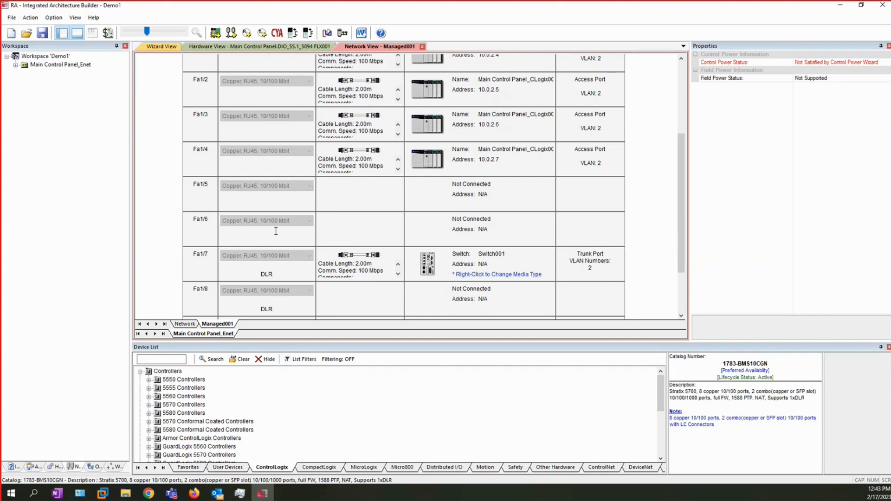
pyautogui.click(192, 323)
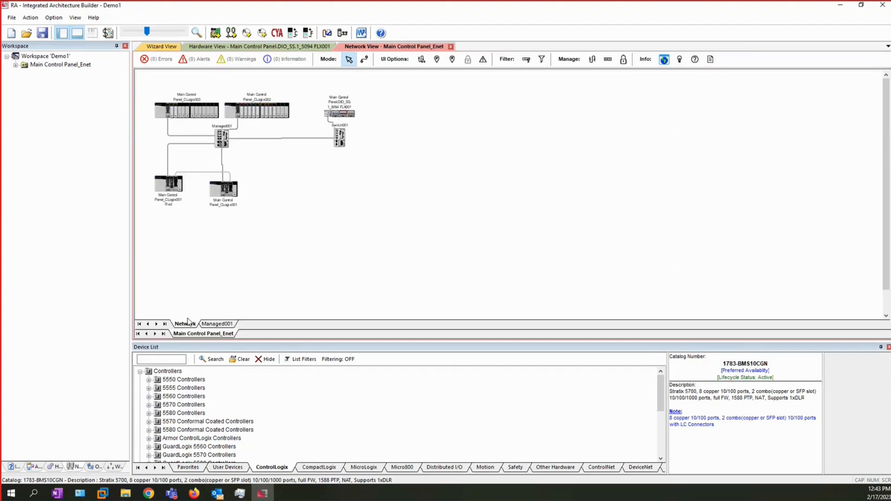
# - In the hardware view, delete the slot filler from slot 3 of the Main Control Panel_CLogix003 chassis
pyautogui.click(54, 466)
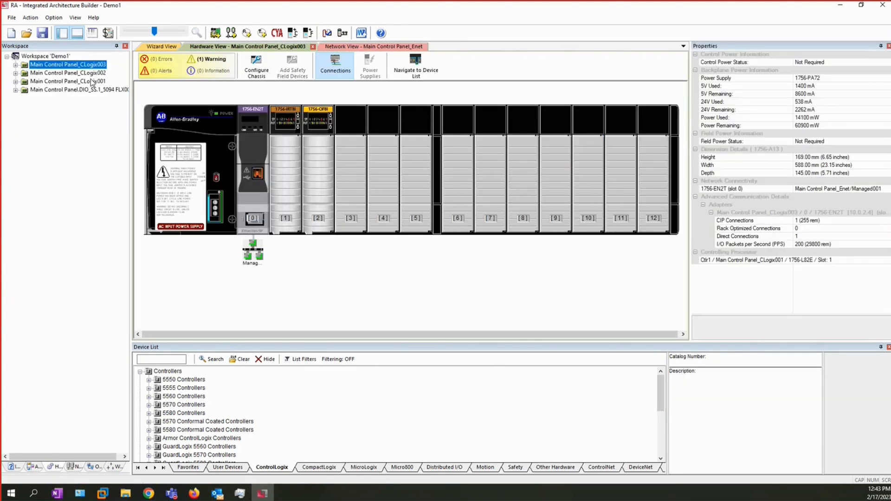
pyautogui.rightClick(352, 139)
pyautogui.click(375, 147)
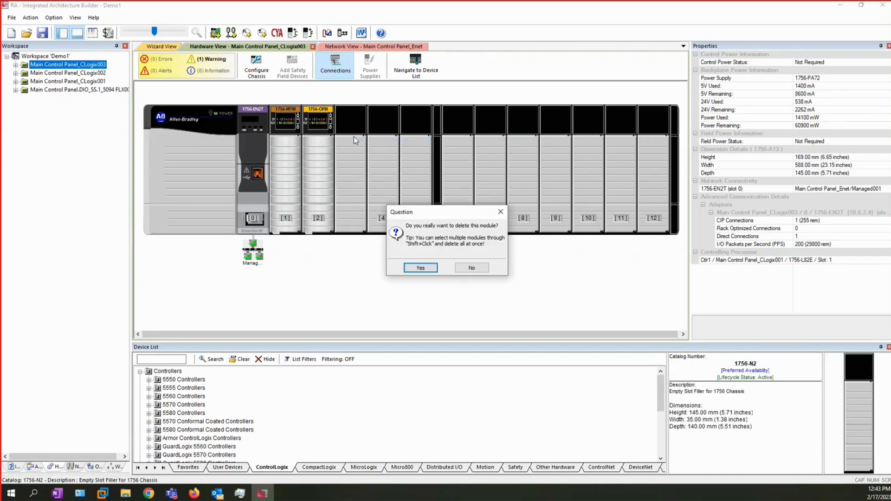
pyautogui.click(420, 268)
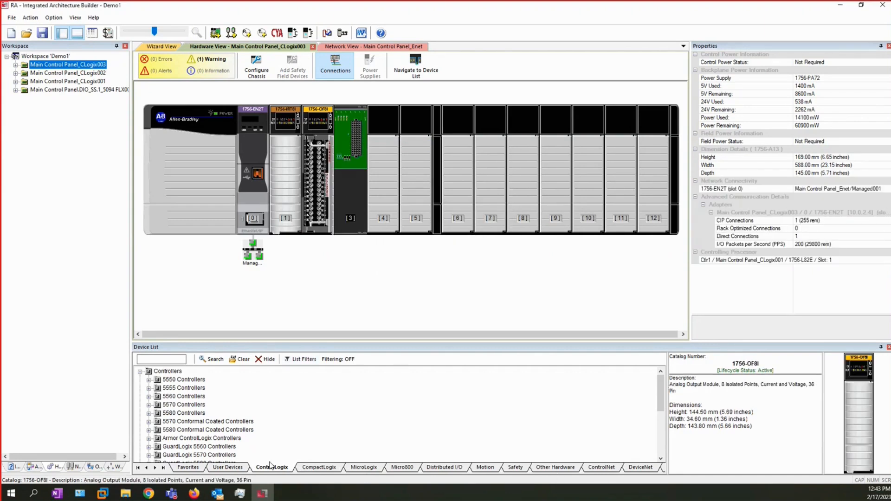
# - Browse the Technology Partners Products in the device list down to the ProSoft Technology communication gateways
pyautogui.click(164, 468)
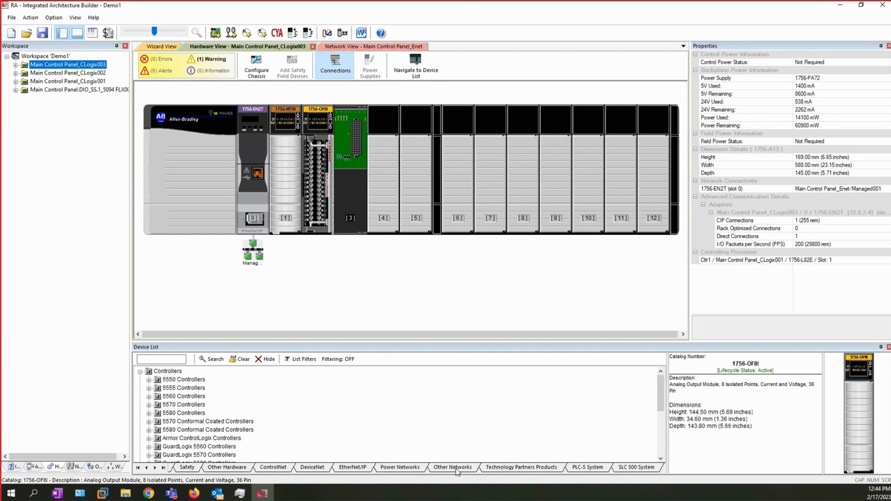
pyautogui.click(502, 472)
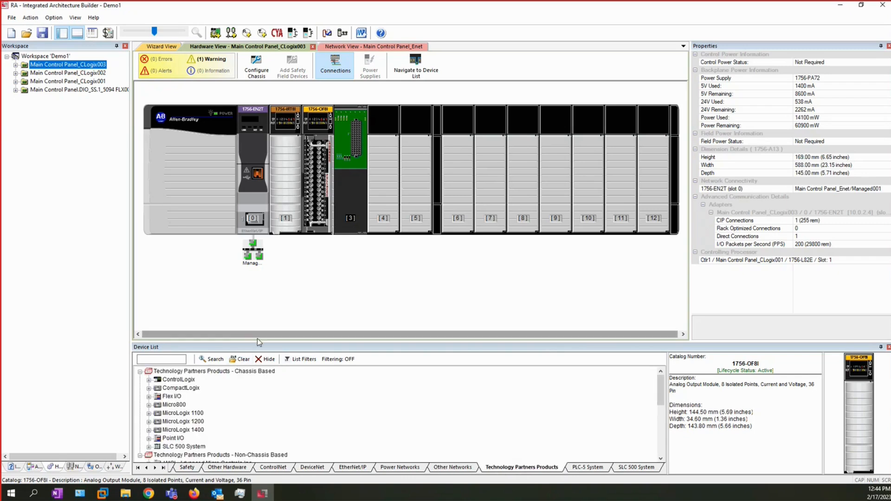
pyautogui.moveTo(257, 342); pyautogui.dragTo(261, 306)
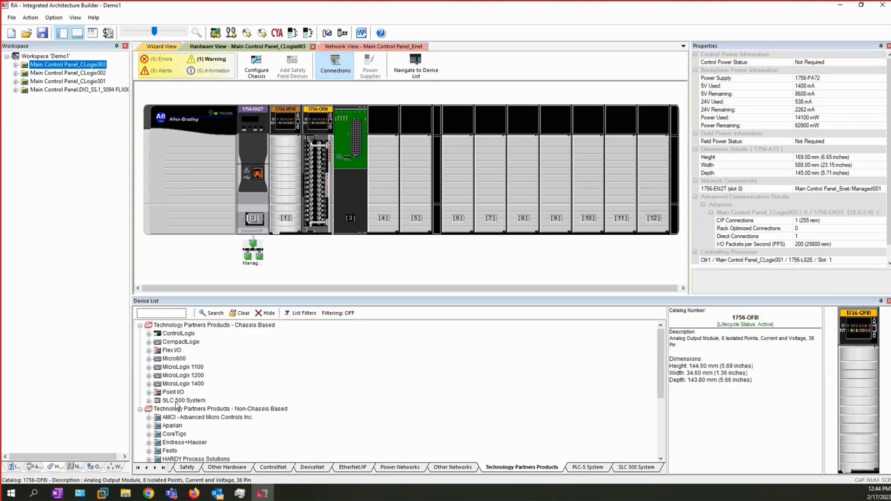
pyautogui.scroll(-2, 174, 416)
pyautogui.scroll(-2, 174, 415)
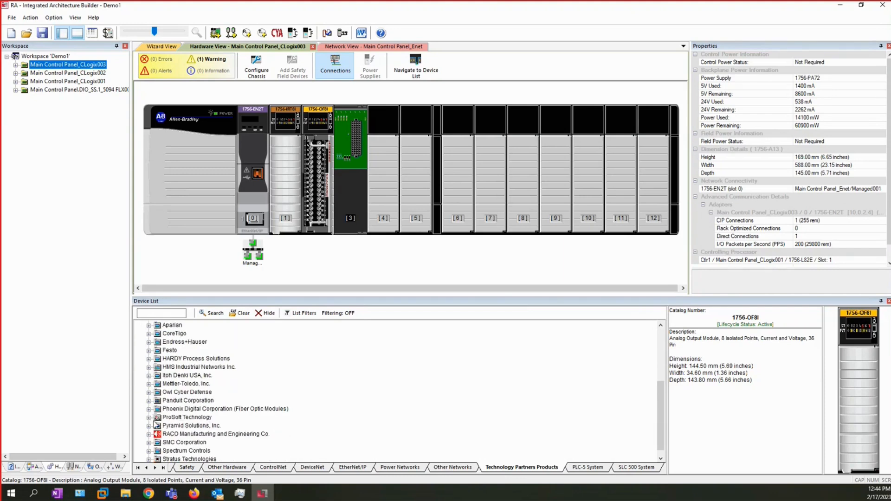
pyautogui.click(149, 420)
pyautogui.scroll(-1, 158, 416)
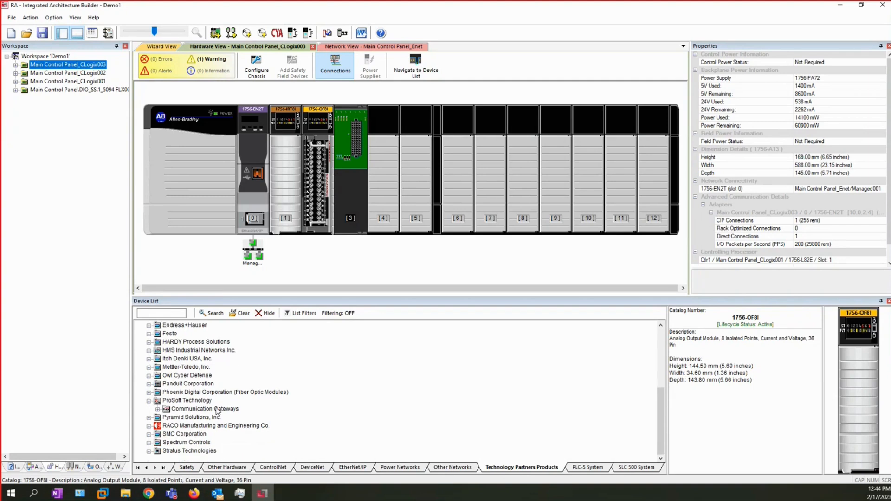
pyautogui.click(158, 408)
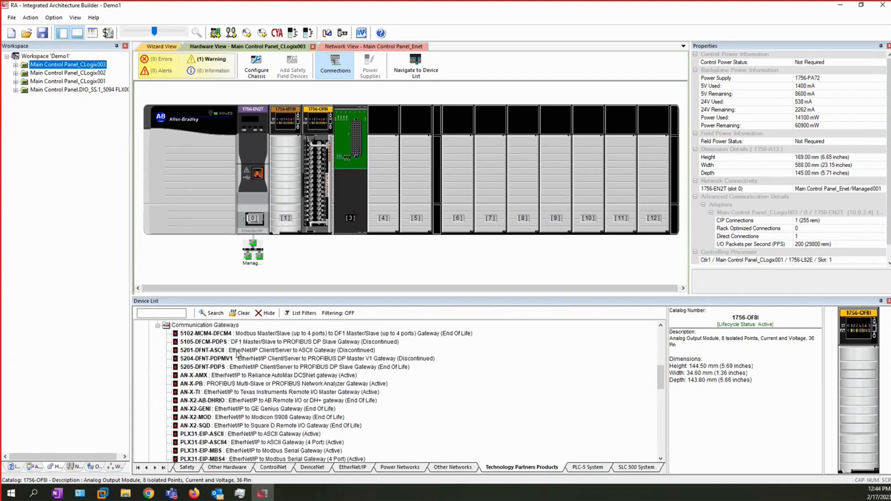
# - Review the ProSoft Technology communication gateways listed under the Technology Partners Products
pyautogui.scroll(-1, 237, 393)
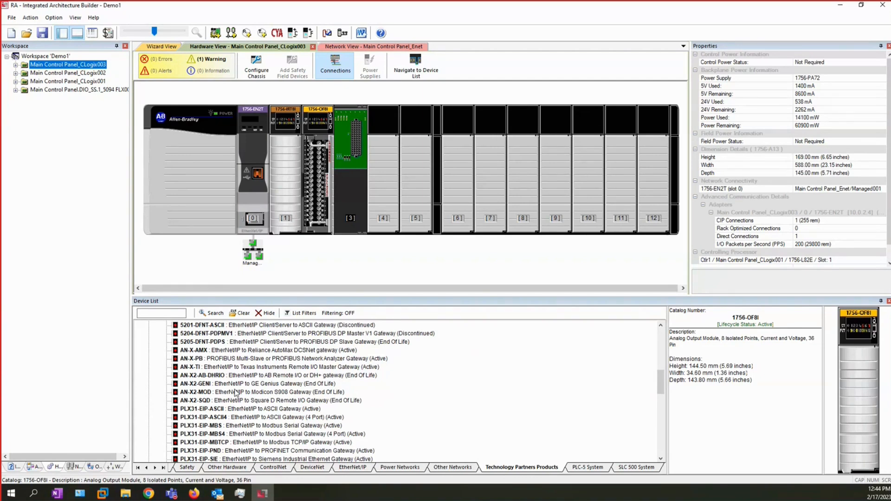
pyautogui.scroll(-6, 236, 393)
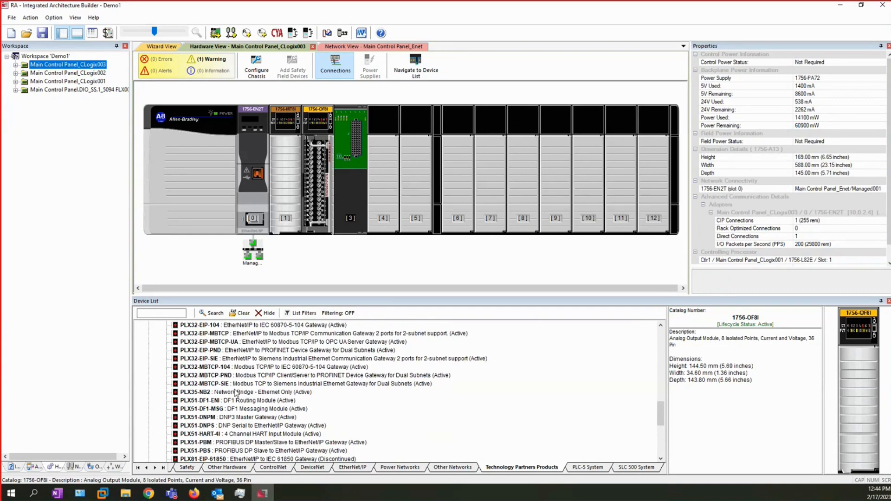
pyautogui.scroll(12, 236, 393)
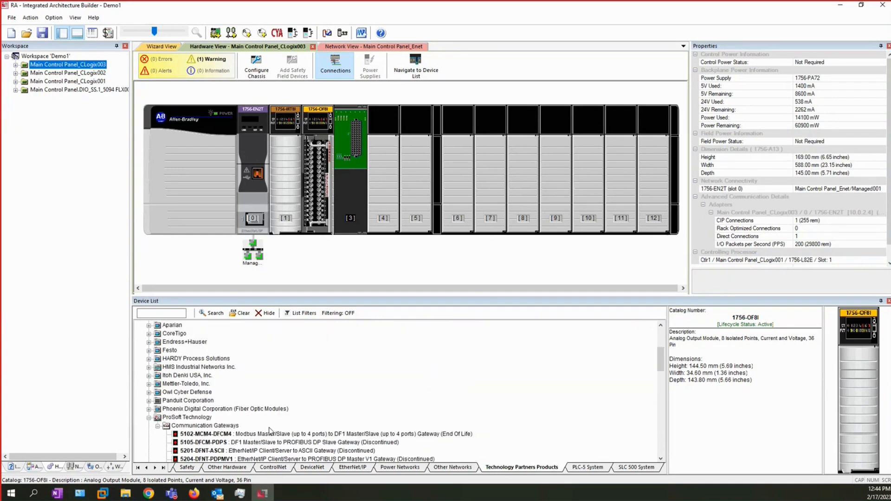
# - Browse the EtherNet/IP device list to the non-chassis-based technology partners and examine the ProSoft Technology communication gateways
pyautogui.click(352, 467)
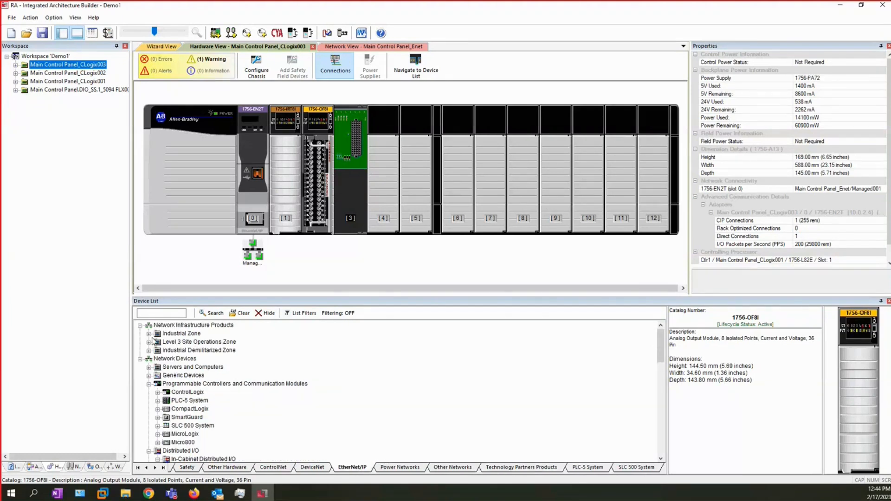
pyautogui.click(149, 385)
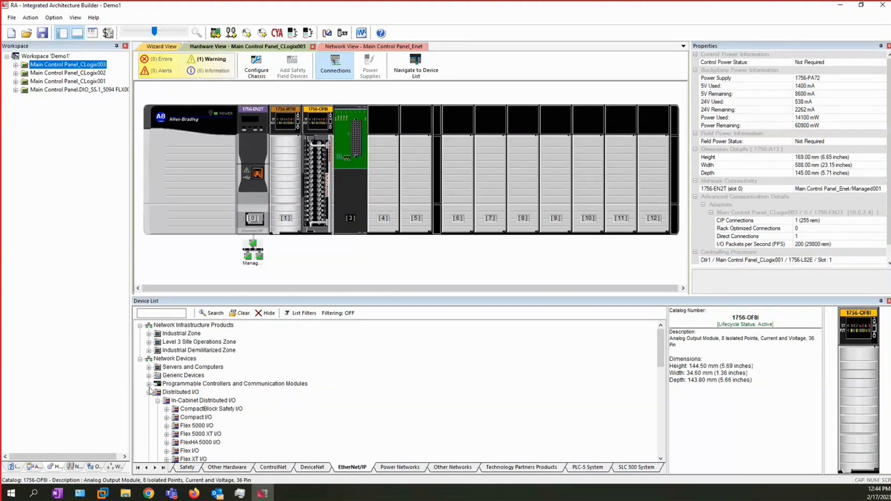
pyautogui.click(149, 392)
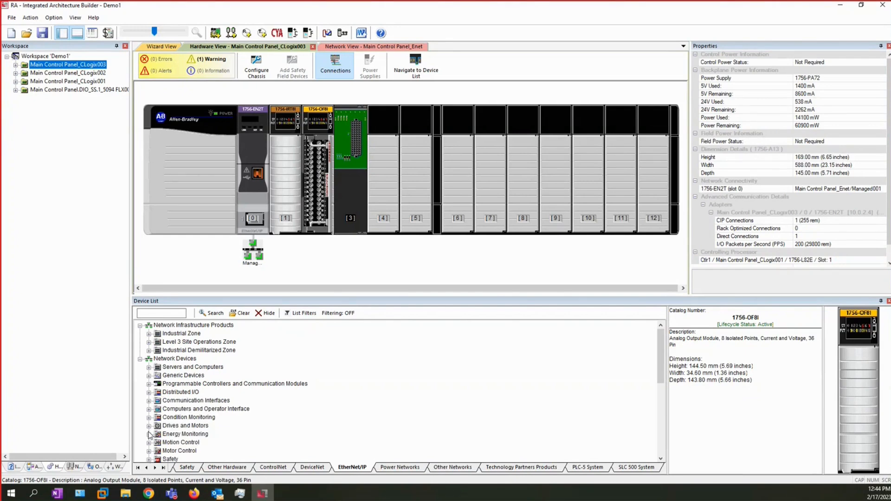
pyautogui.scroll(-3, 153, 443)
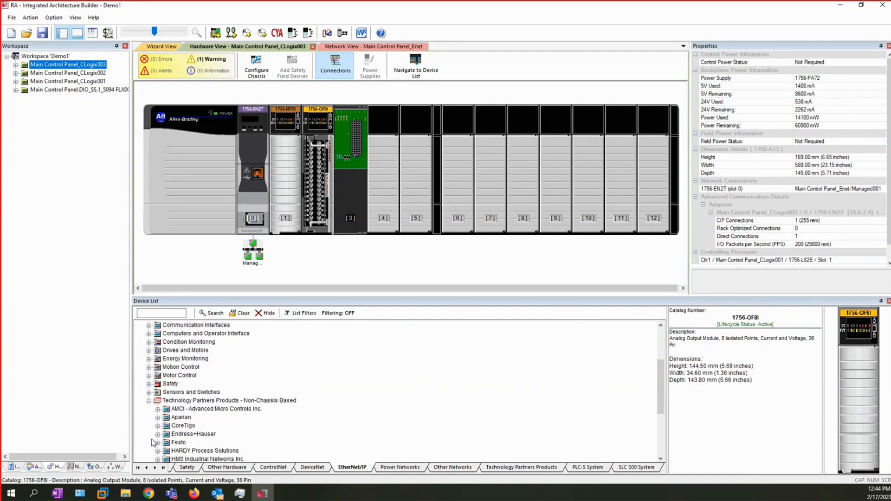
pyautogui.scroll(-3, 155, 436)
pyautogui.scroll(-1, 157, 423)
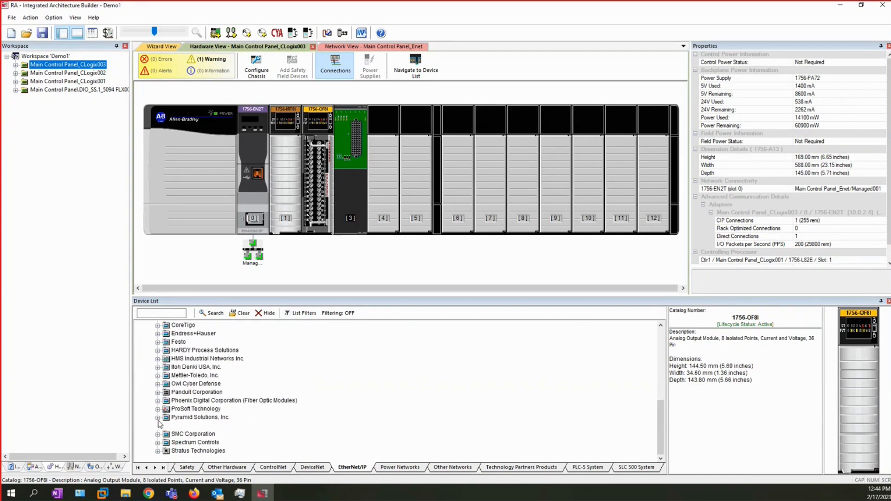
pyautogui.click(158, 409)
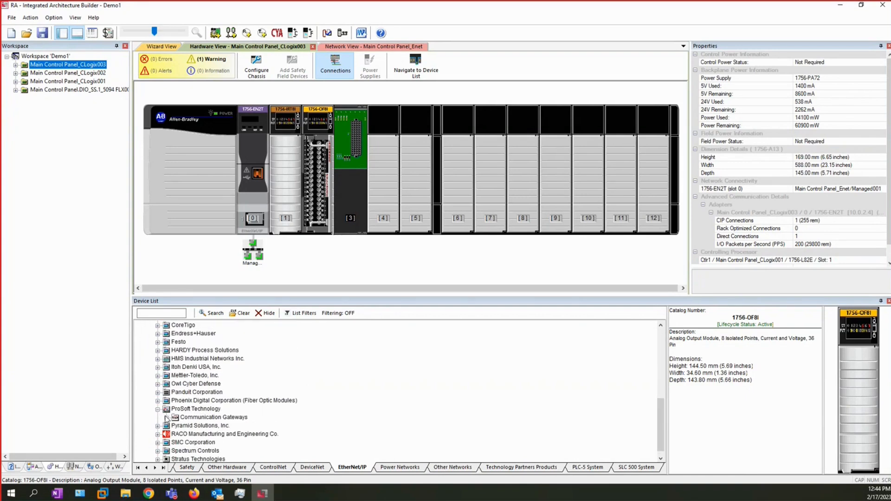
pyautogui.click(166, 417)
pyautogui.scroll(-6, 245, 412)
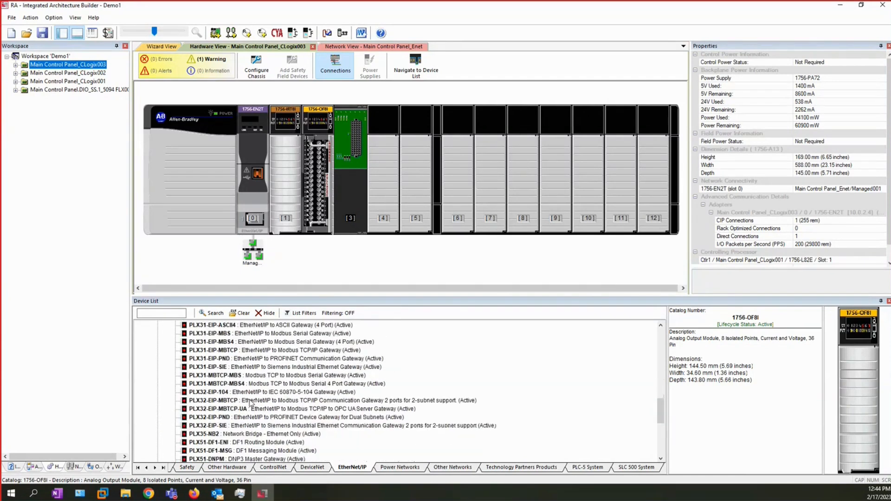
pyautogui.scroll(-4, 251, 403)
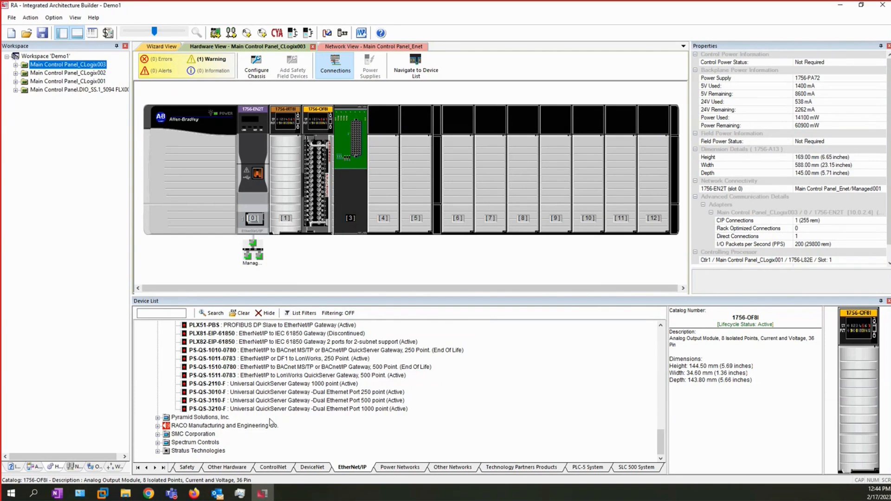
pyautogui.scroll(5, 271, 422)
pyautogui.scroll(10, 271, 421)
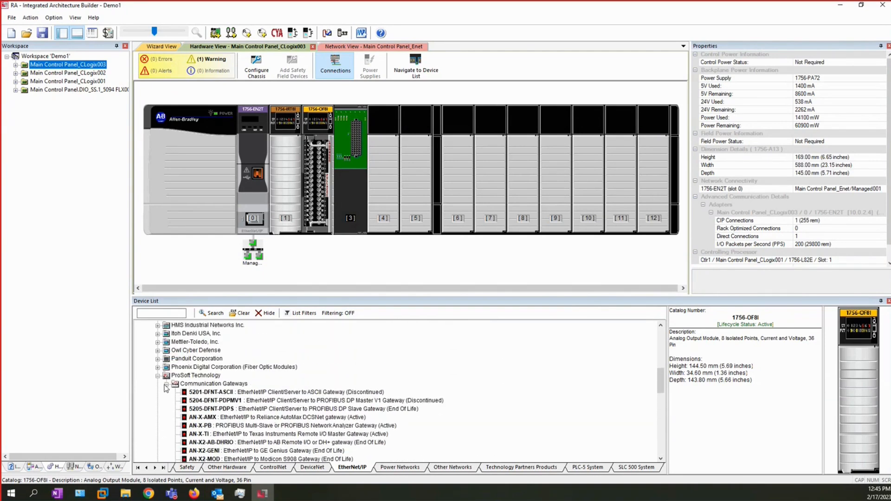
# - Collapse the ProSoft gateways and look through other EtherNet/IP partners' product categories, including HARDY Process Solutions and Endress+Hauser
pyautogui.click(166, 384)
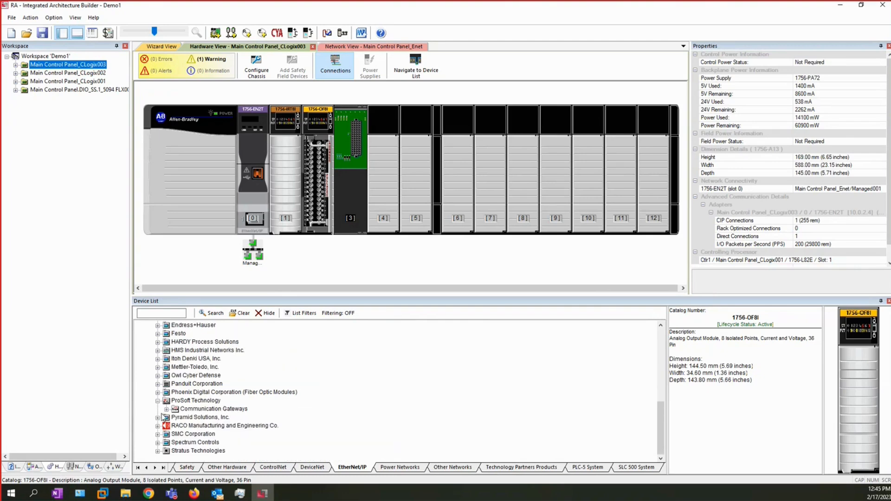
pyautogui.click(157, 367)
pyautogui.click(157, 368)
pyautogui.click(157, 343)
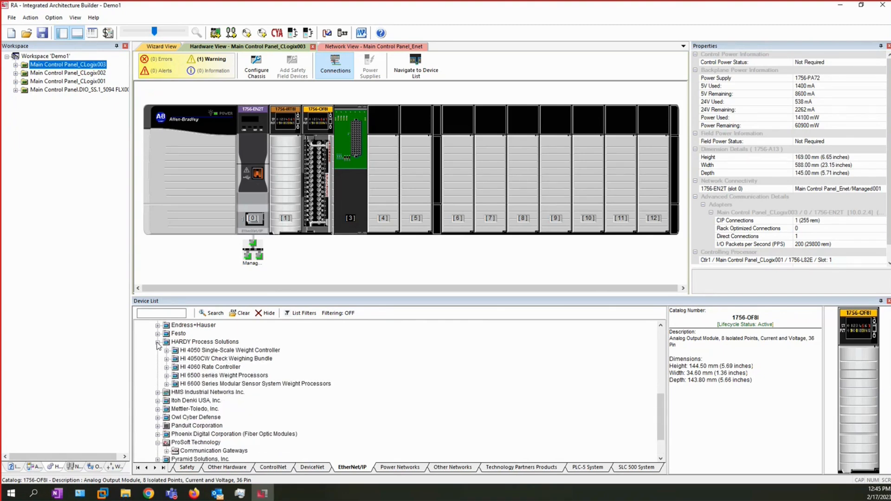
pyautogui.click(157, 343)
pyautogui.click(158, 326)
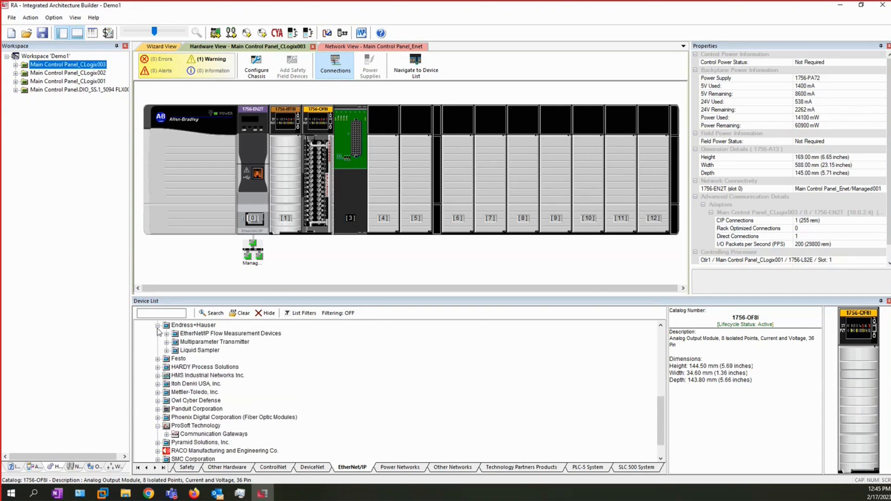
pyautogui.click(157, 326)
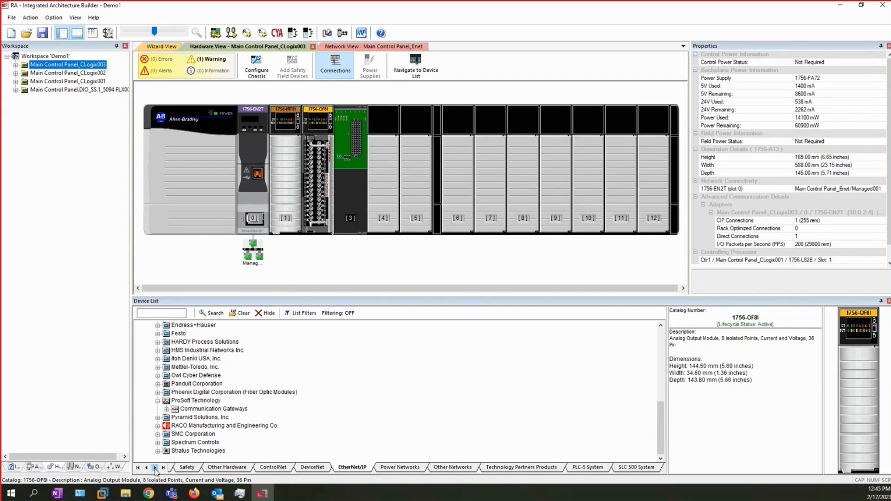
# - In the ControlLogix device list, expand the communication modules down to the ProSoft Technology entries under the technology partners' communication interfaces
pyautogui.click(138, 468)
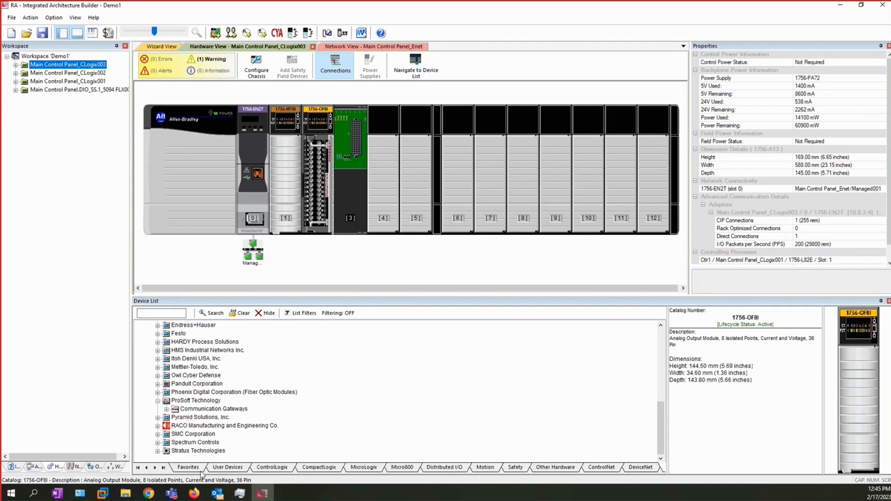
pyautogui.click(269, 468)
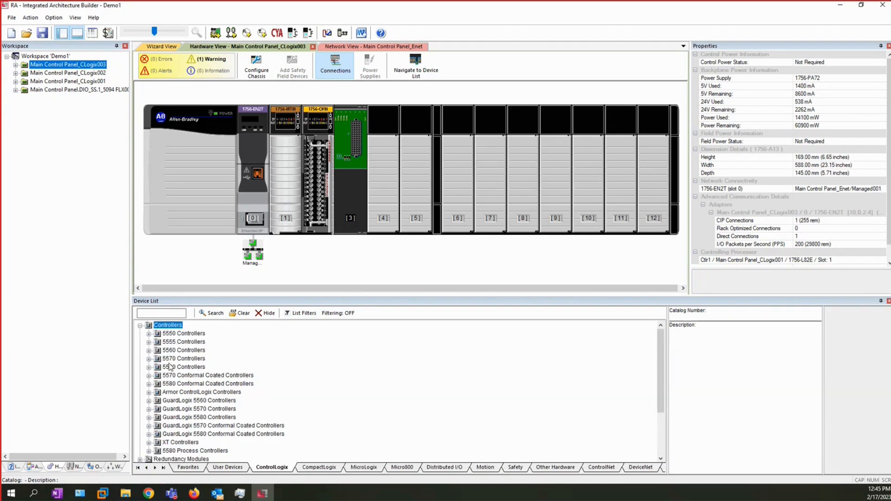
pyautogui.scroll(-2, 175, 395)
pyautogui.scroll(-1, 175, 395)
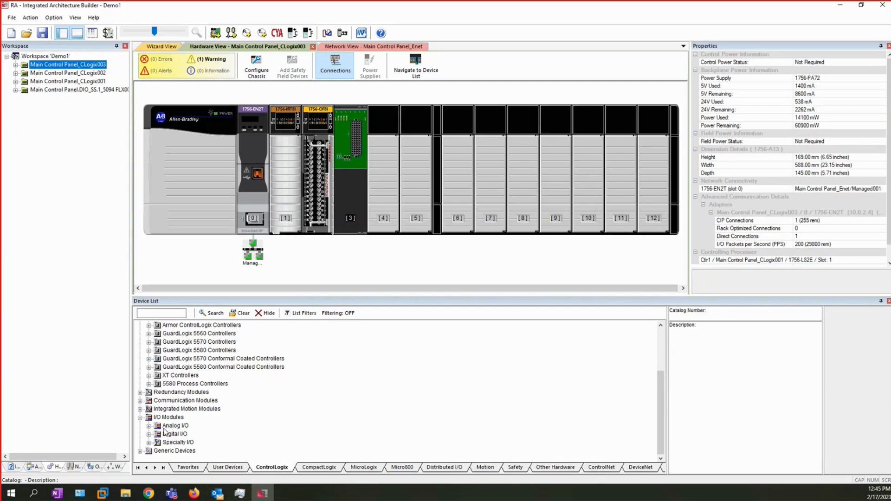
pyautogui.click(140, 401)
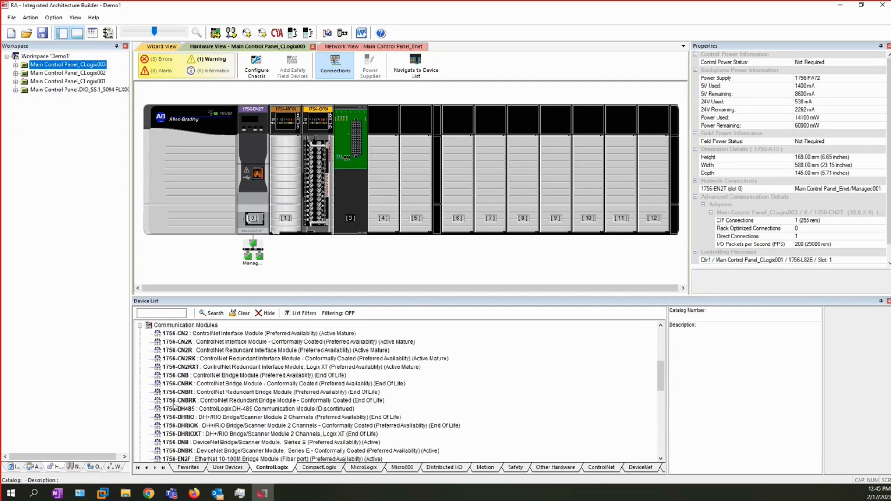
pyautogui.scroll(-3, 179, 406)
pyautogui.scroll(-5, 178, 407)
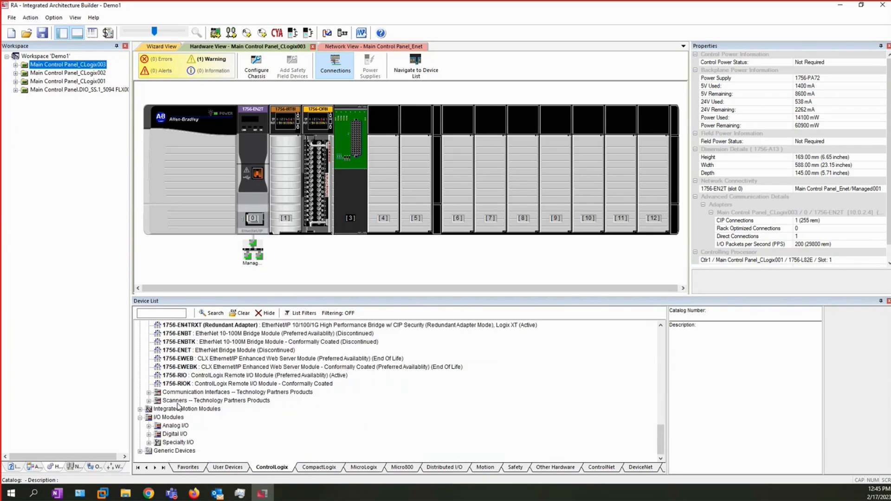
pyautogui.click(149, 392)
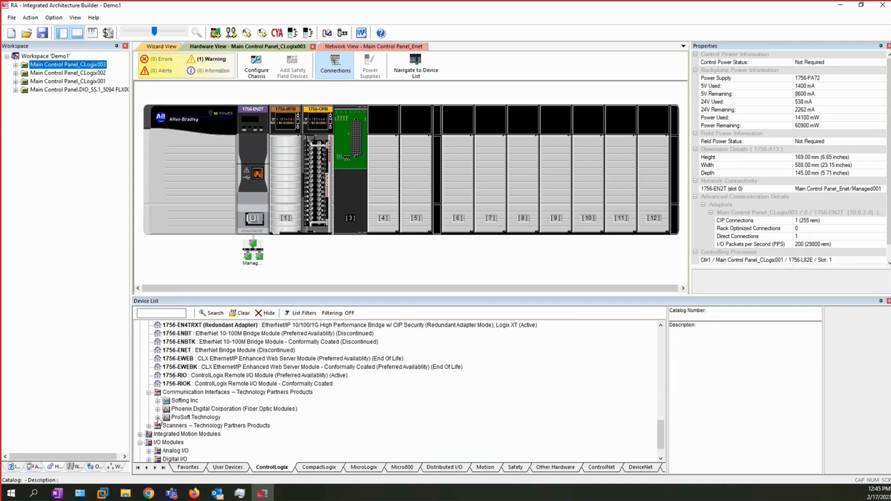
pyautogui.click(157, 417)
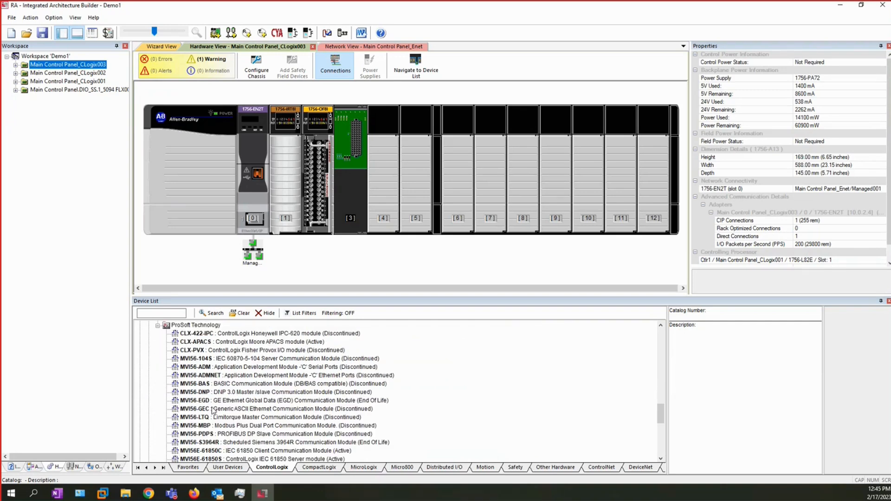
# - Insert the ProSoft MVI56E-MNET Modbus TCP/IP Client/Server module into slot 3 of the Main Control Panel_CLogix003 chassis
pyautogui.scroll(-2, 237, 415)
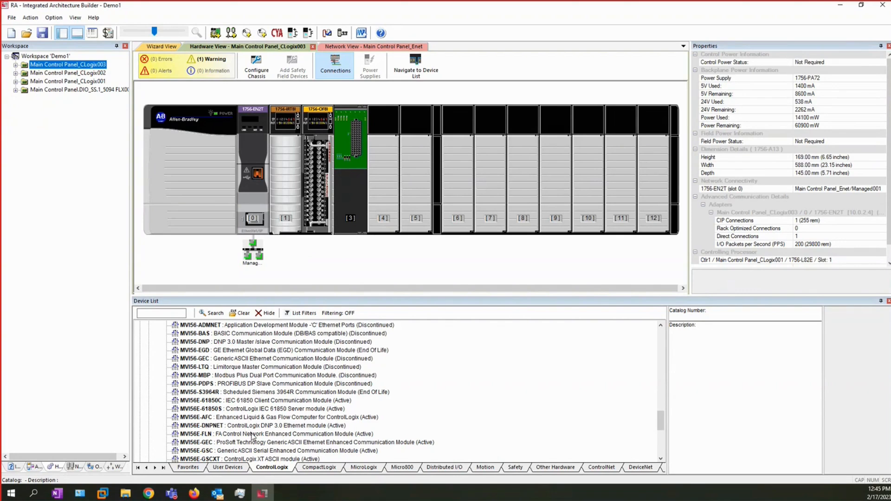
pyautogui.scroll(-2, 251, 438)
pyautogui.scroll(-1, 254, 436)
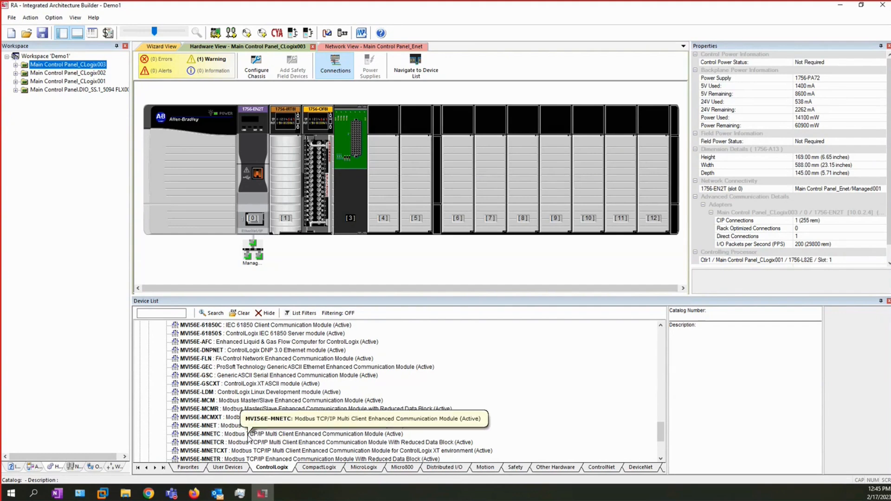
pyautogui.moveTo(248, 427); pyautogui.dragTo(344, 173)
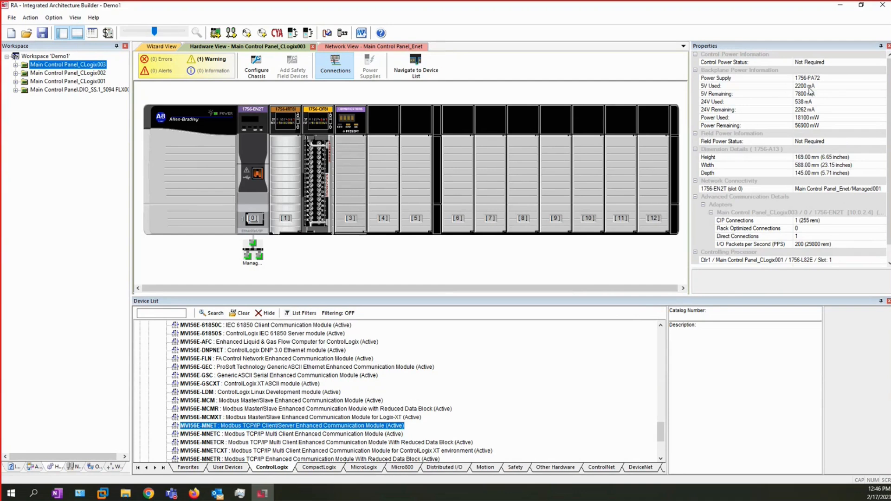
# - View the CLogix001 chassis, switch to the 5094 FLX001 rack's hardware view, and open the Control Power Supply Selection Assistant
pyautogui.click(88, 82)
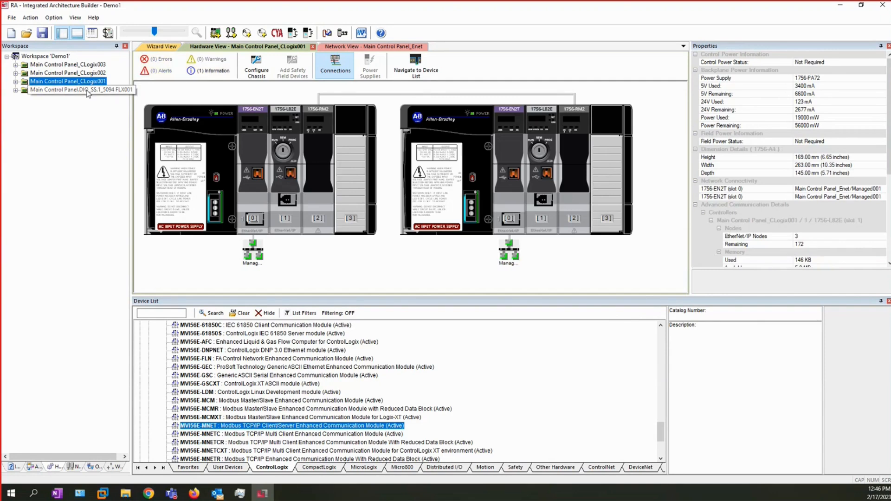
pyautogui.click(88, 90)
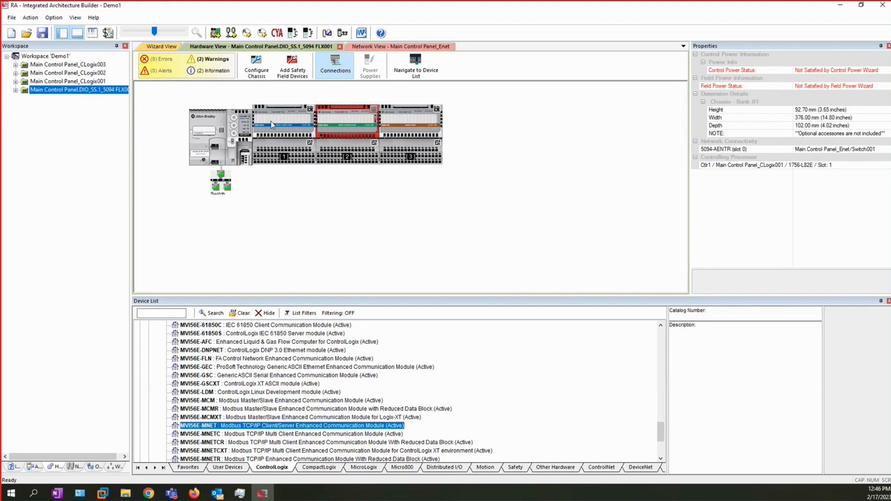
pyautogui.click(293, 33)
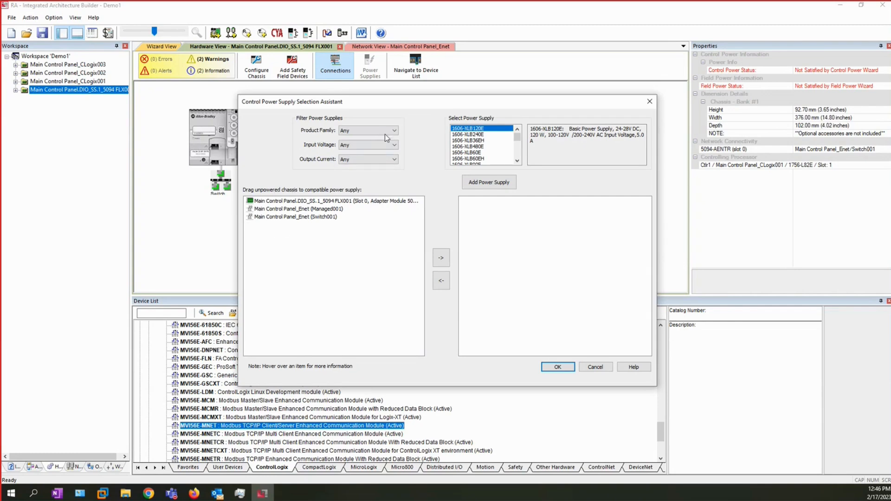
# - Filter the control power supplies to Essential (XLE), 100-120V AC input and 20 Amp output, and add a 1606-XLE480EL
pyautogui.click(385, 131)
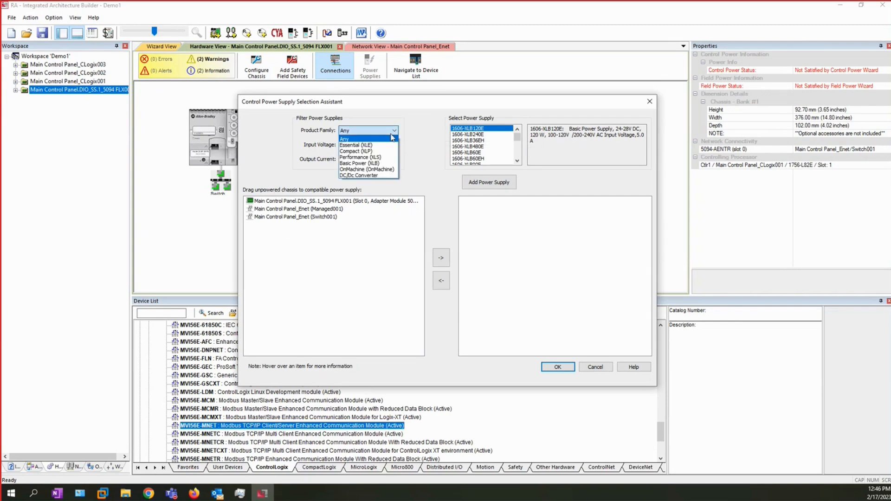
pyautogui.click(380, 146)
pyautogui.click(379, 145)
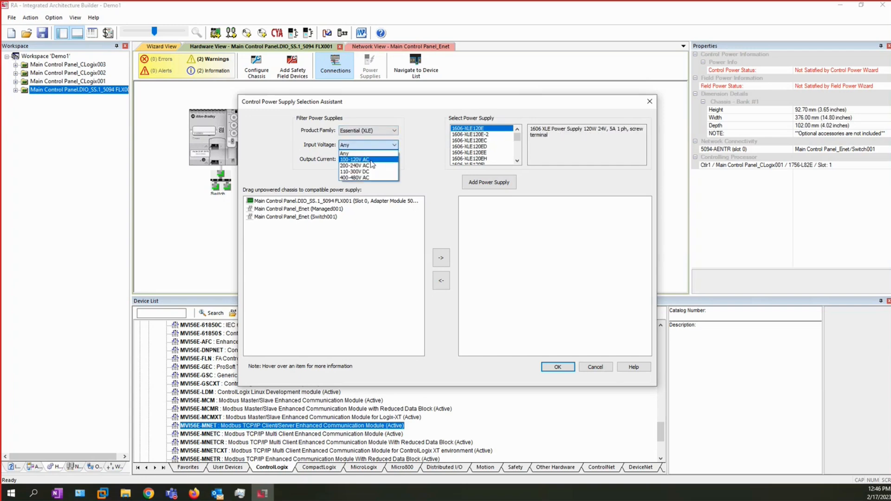
pyautogui.click(371, 160)
pyautogui.click(369, 159)
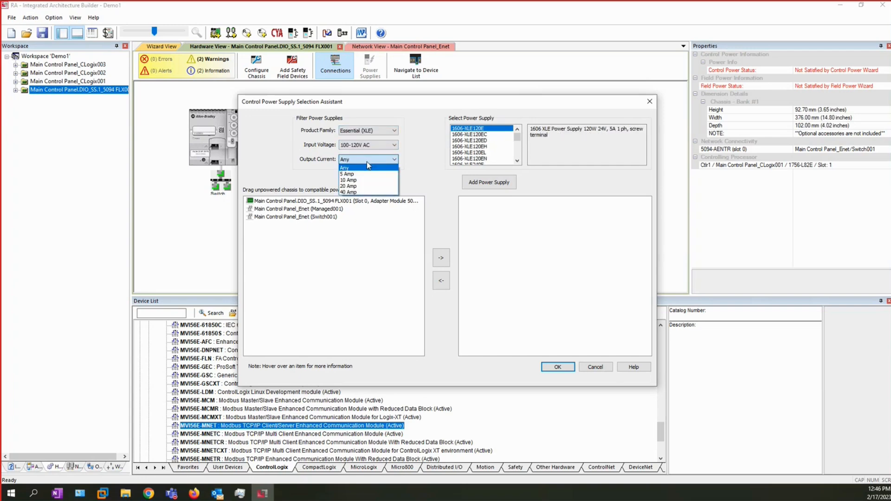
pyautogui.click(362, 187)
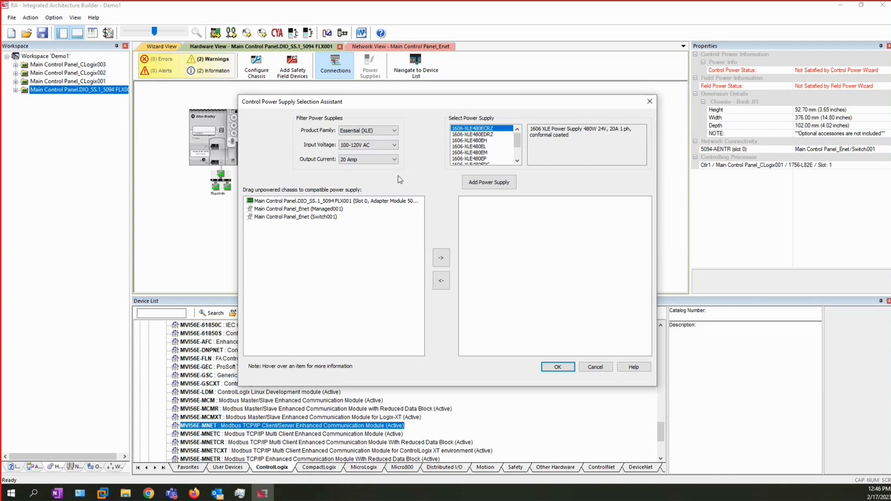
pyautogui.click(483, 148)
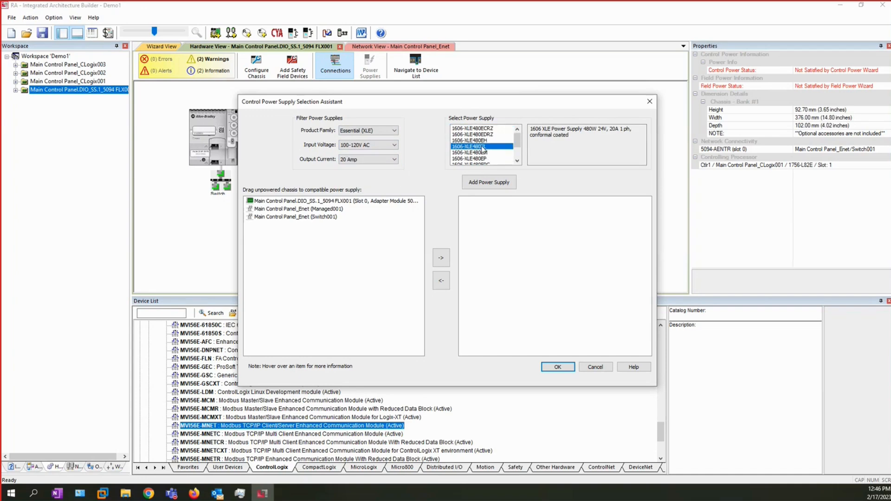
pyautogui.click(485, 184)
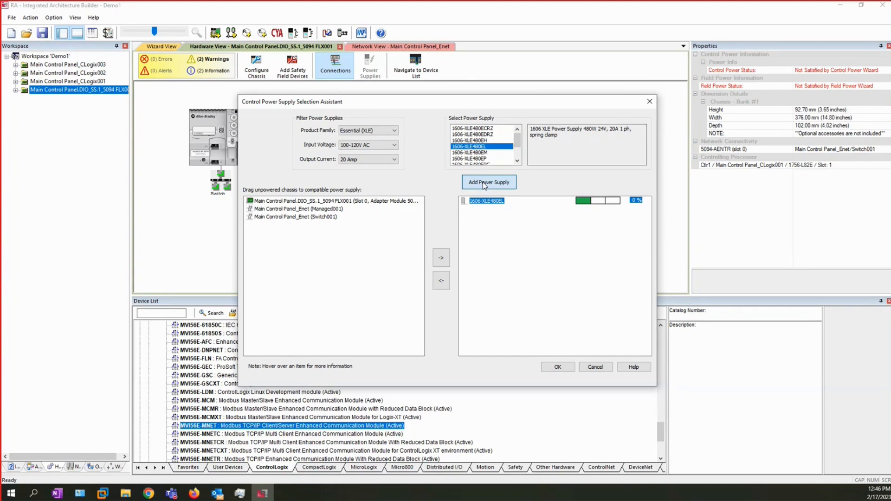
# - Assign the 5094 FLX001 rack and the Managed001 and Switch001 network switches to the 1606-XLE480EL power supply and accept the assignment
pyautogui.click(309, 202)
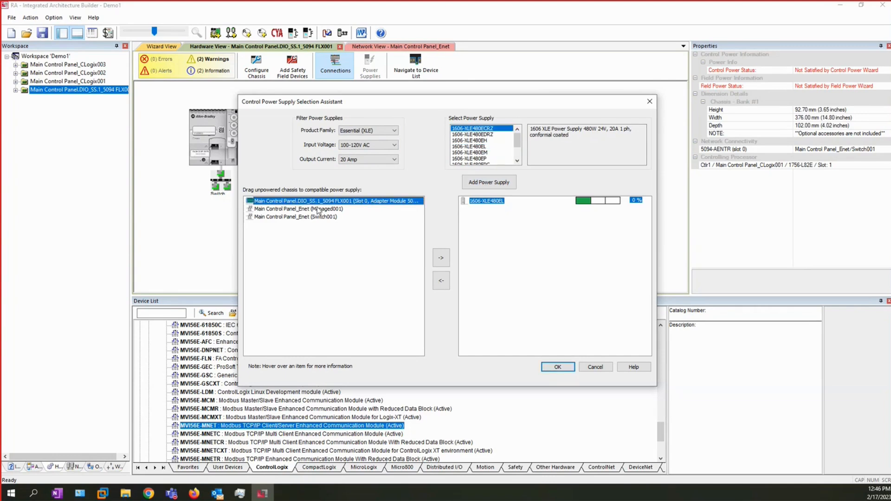
pyautogui.click(438, 259)
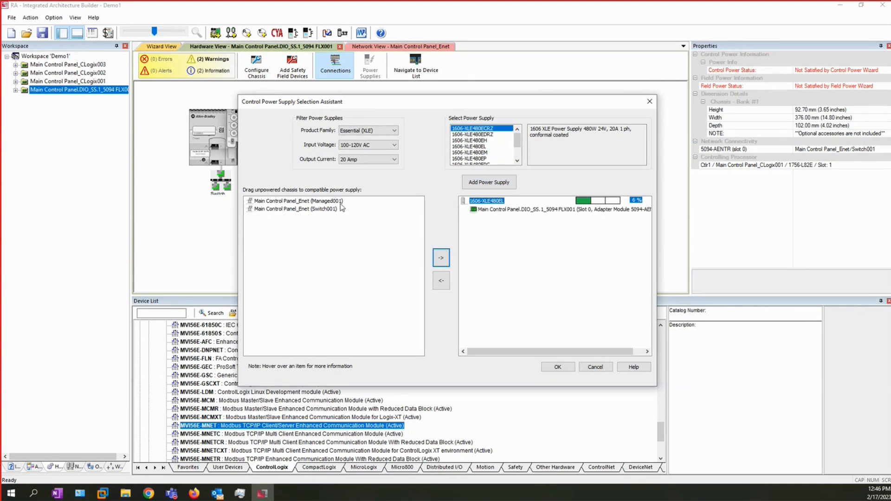
pyautogui.click(442, 261)
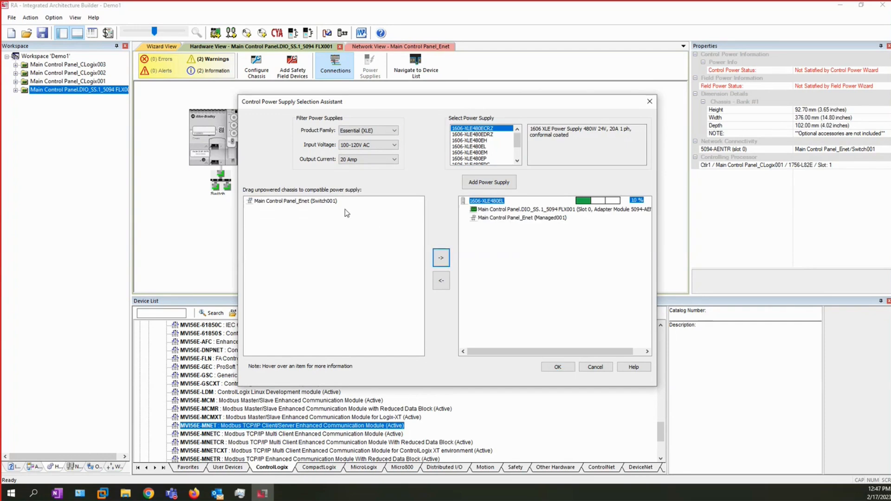
pyautogui.click(440, 259)
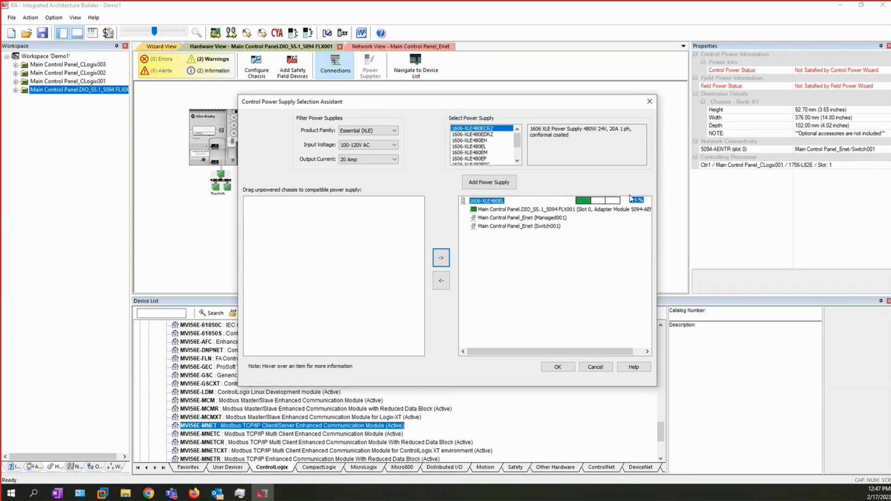
pyautogui.click(566, 367)
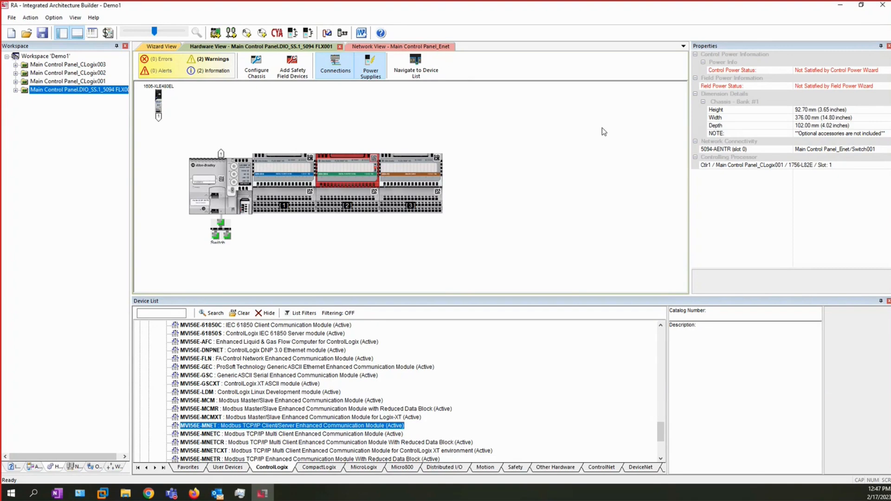
# - Check the 5094-AENTR adapter's connection details and review the Project Checker's error, alert, warning and information categories
pyautogui.moveTo(197, 175)
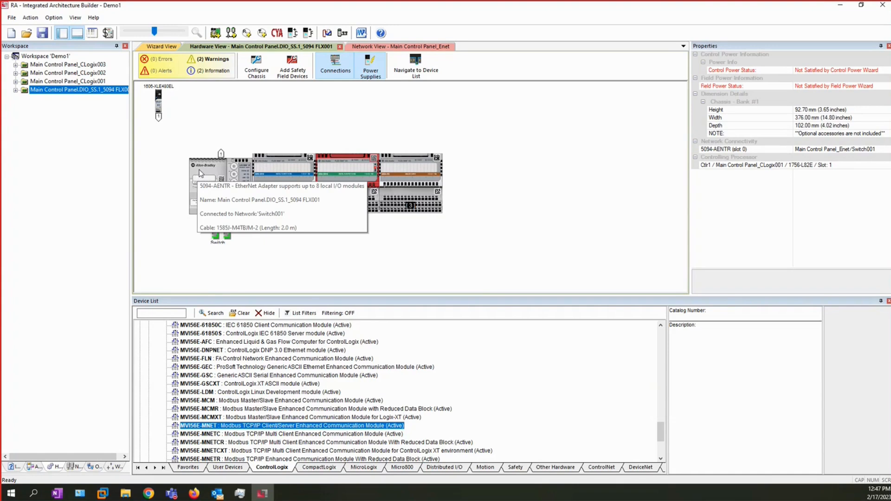
pyautogui.click(330, 34)
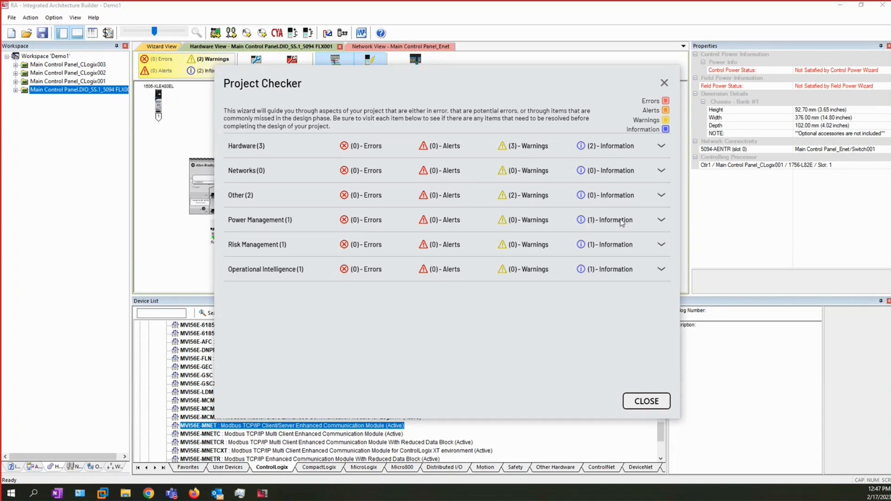
pyautogui.click(652, 404)
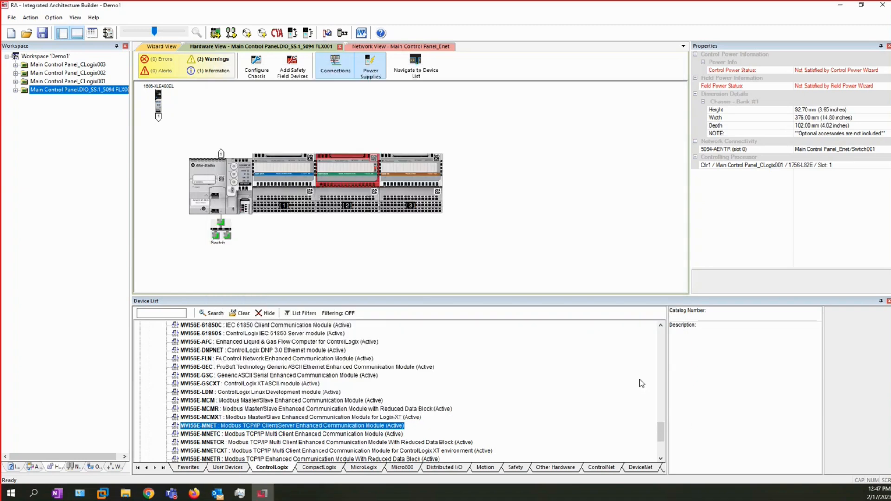
# - Review the Communication Details results for controllers, communication modules and adapters, plus the HMI and I/O device assignments
pyautogui.click(342, 34)
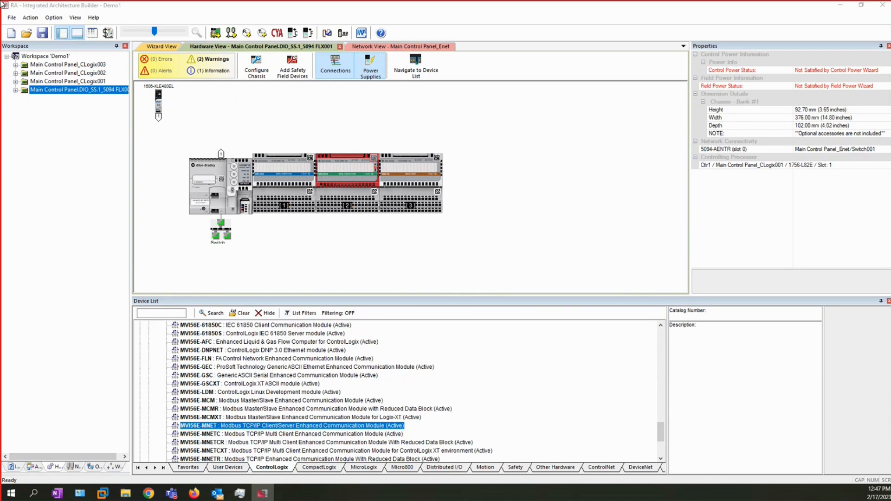
pyautogui.moveTo(1, 172); pyautogui.dragTo(445, 32)
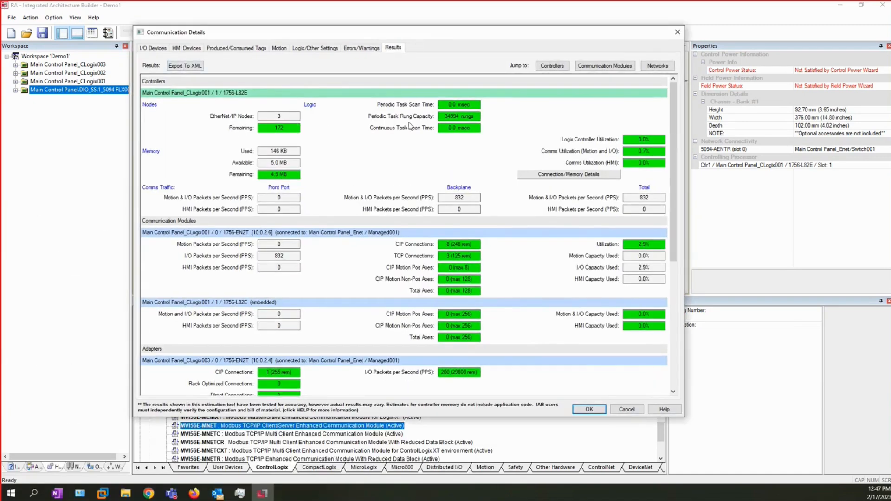
pyautogui.scroll(-4, 430, 229)
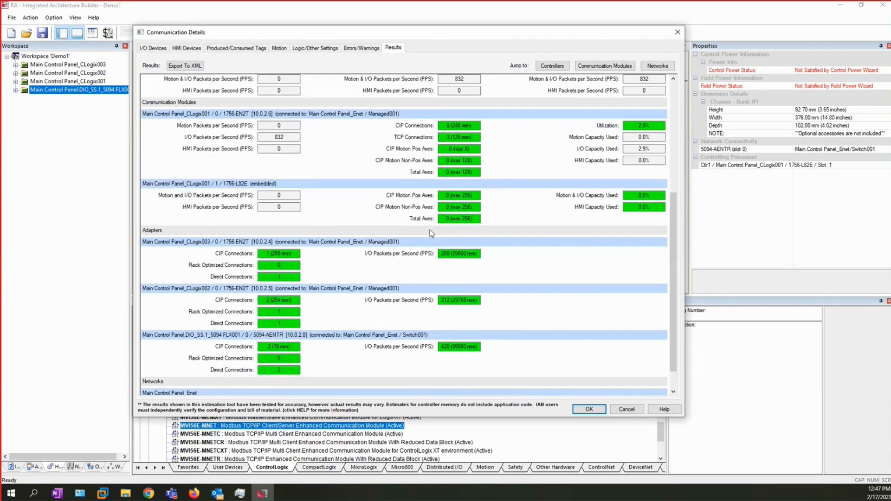
pyautogui.scroll(4, 431, 233)
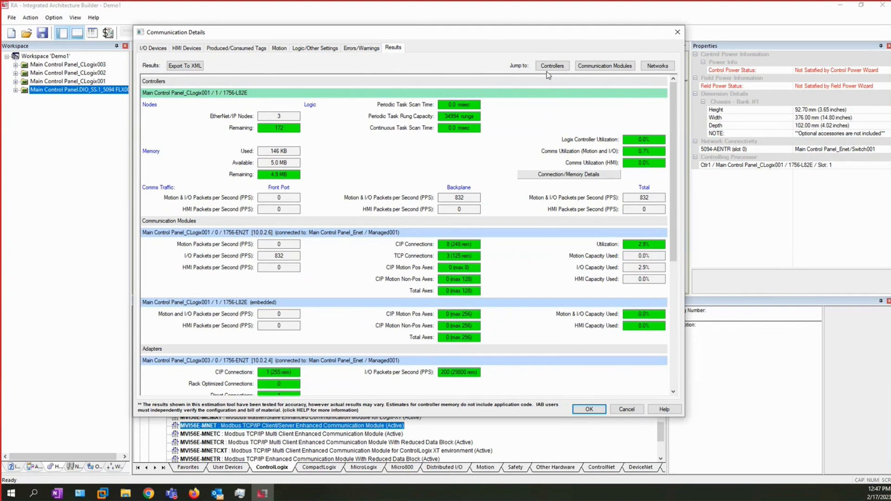
pyautogui.click(186, 49)
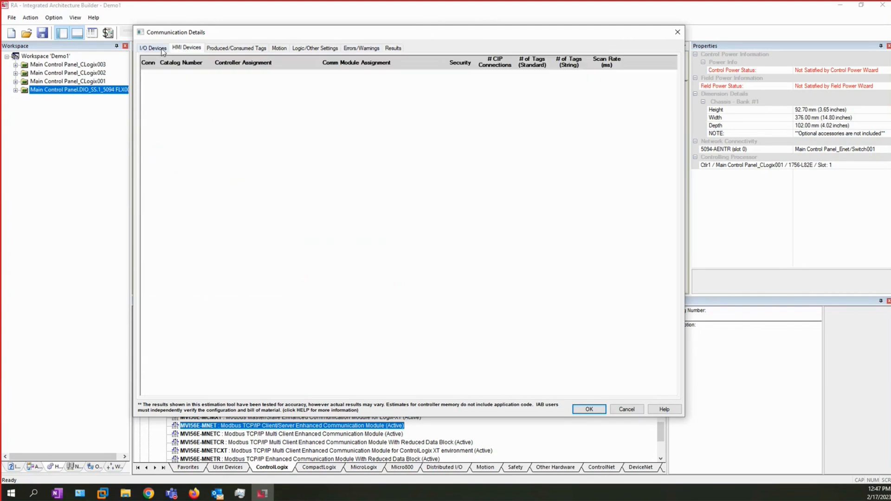
pyautogui.click(160, 50)
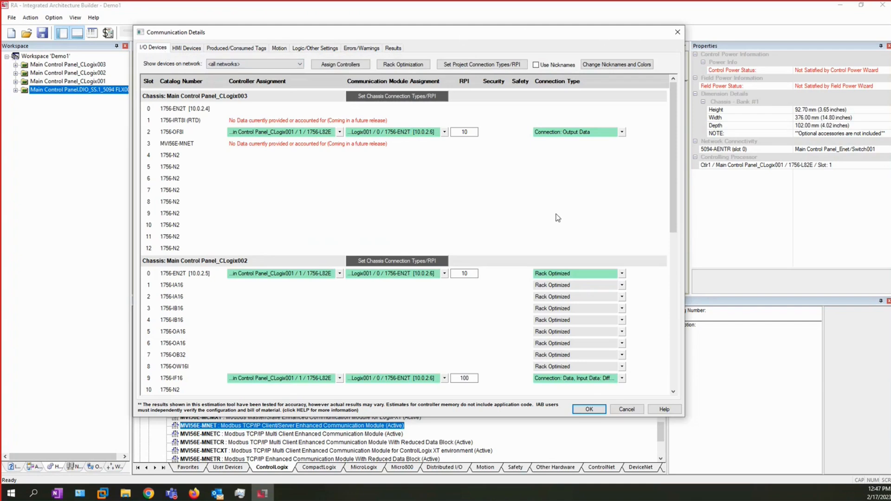
pyautogui.click(589, 409)
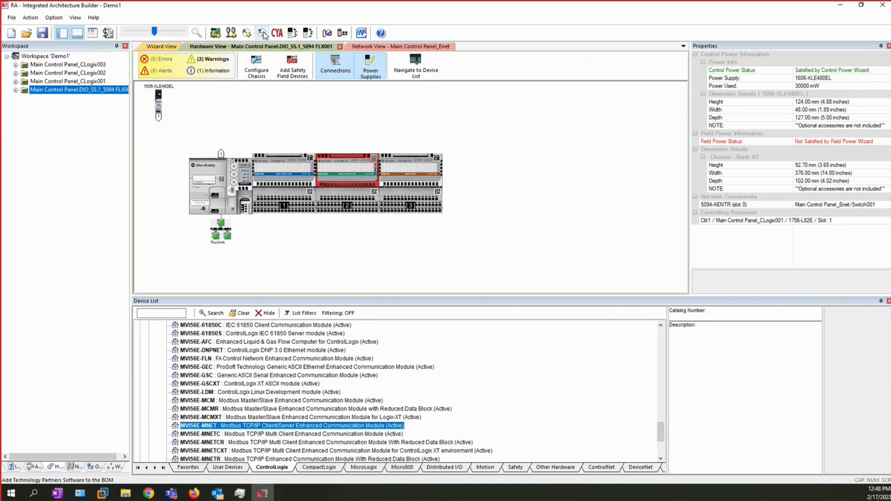
# - Review the overview, visualization and server offerings in the Technology Partners Software Wizard without selecting any software
pyautogui.click(263, 34)
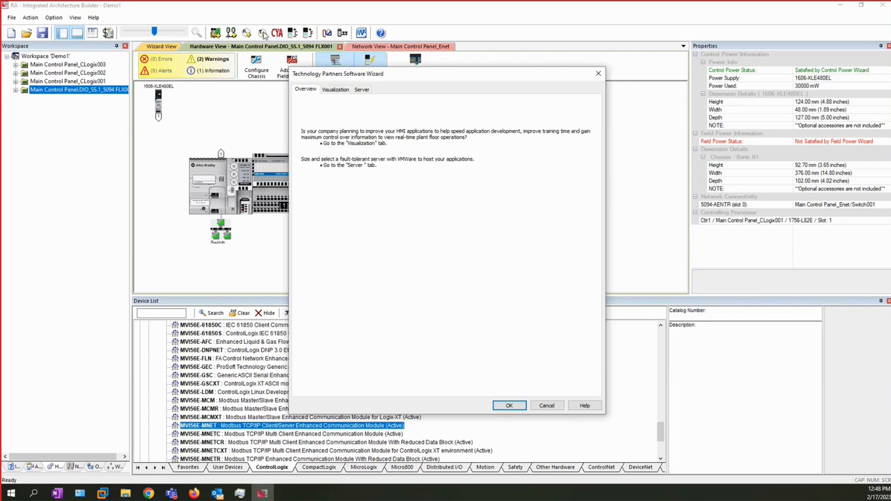
pyautogui.click(335, 90)
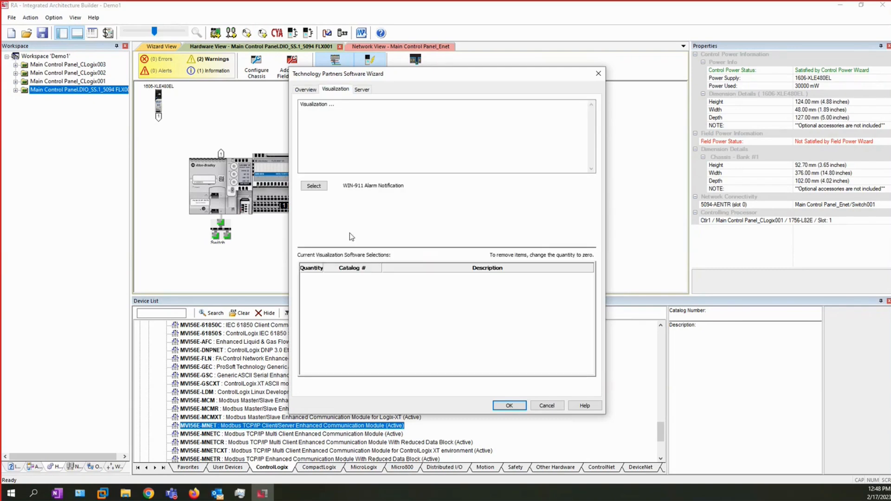
pyautogui.click(310, 90)
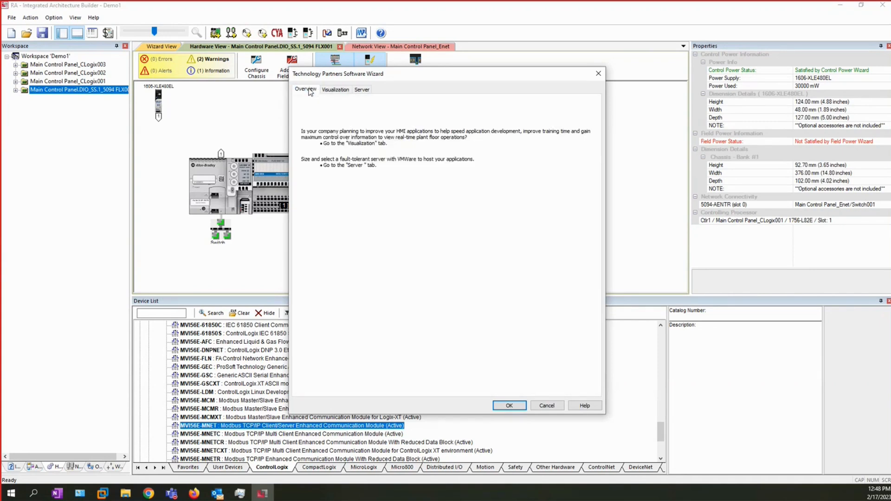
pyautogui.click(363, 91)
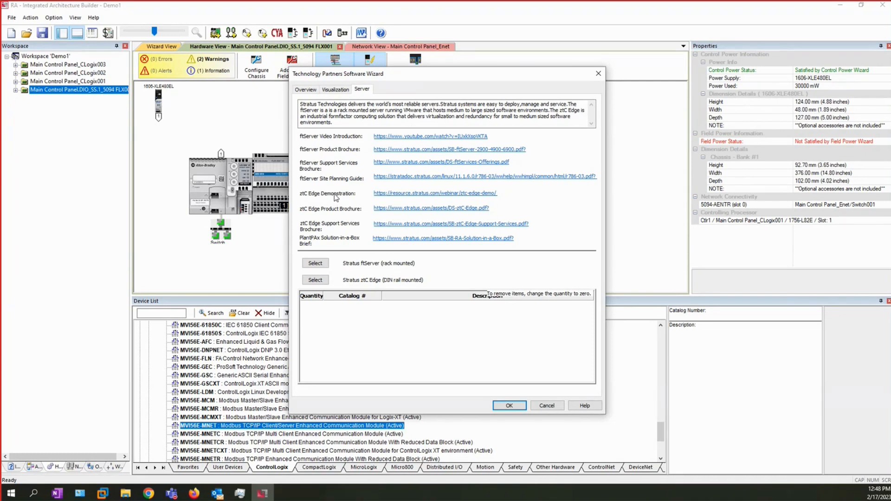
pyautogui.click(522, 406)
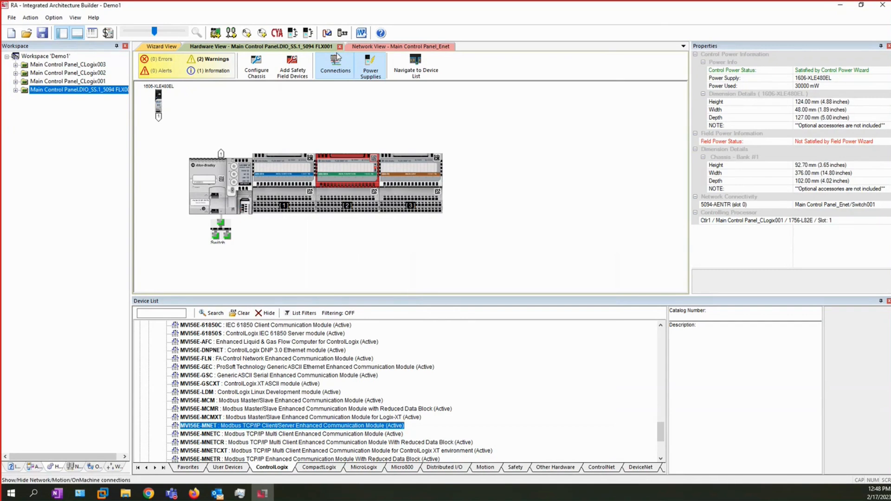
# - Browse the processor, I/O, safety and motion hardware categories for adding new hardware, collapsing CompactLogix, Micro800 and I/O Chassis, and cancel
pyautogui.click(216, 38)
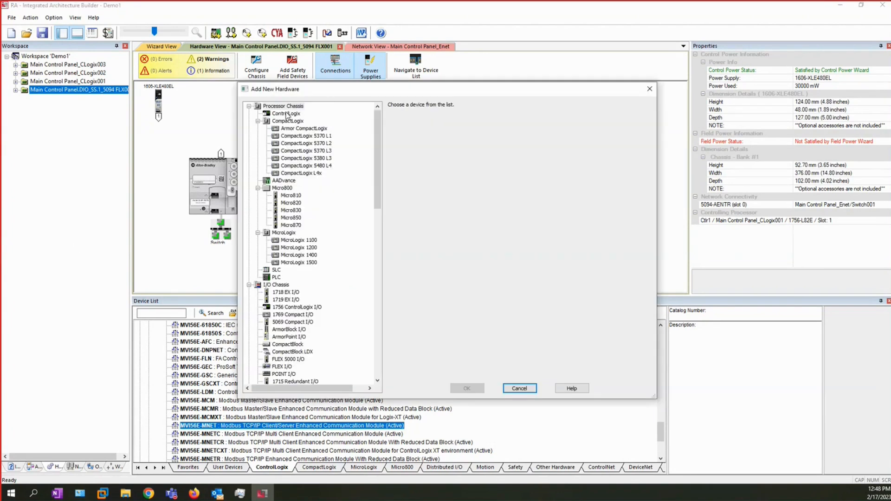
pyautogui.click(258, 122)
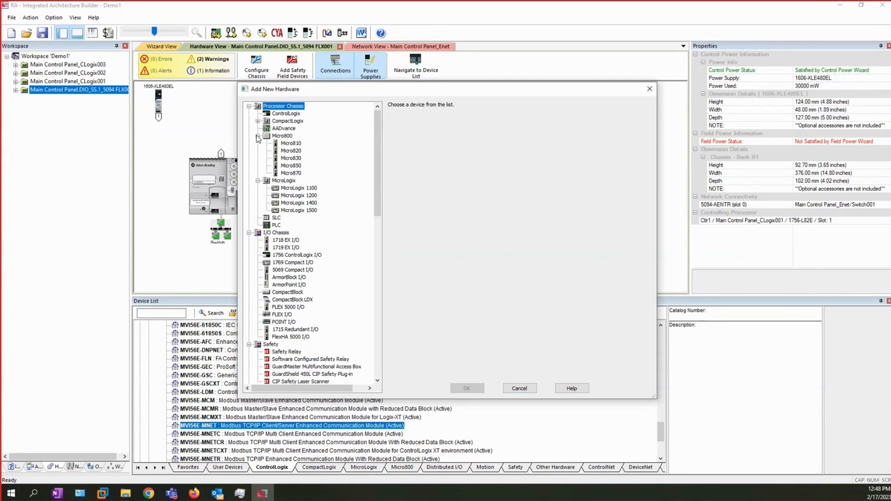
pyautogui.click(257, 137)
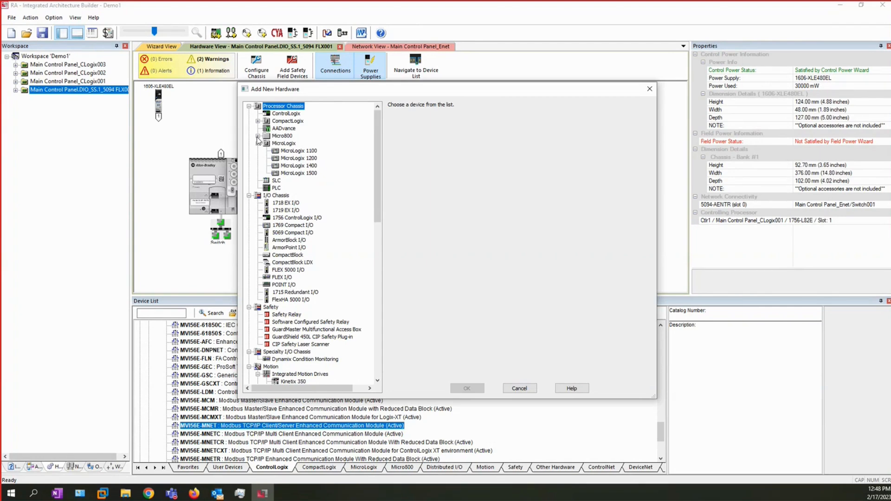
pyautogui.click(249, 195)
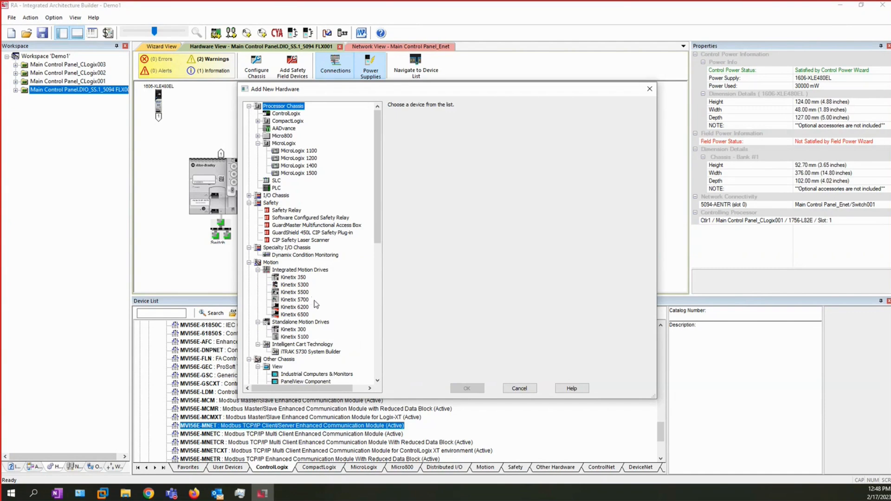
pyautogui.click(519, 390)
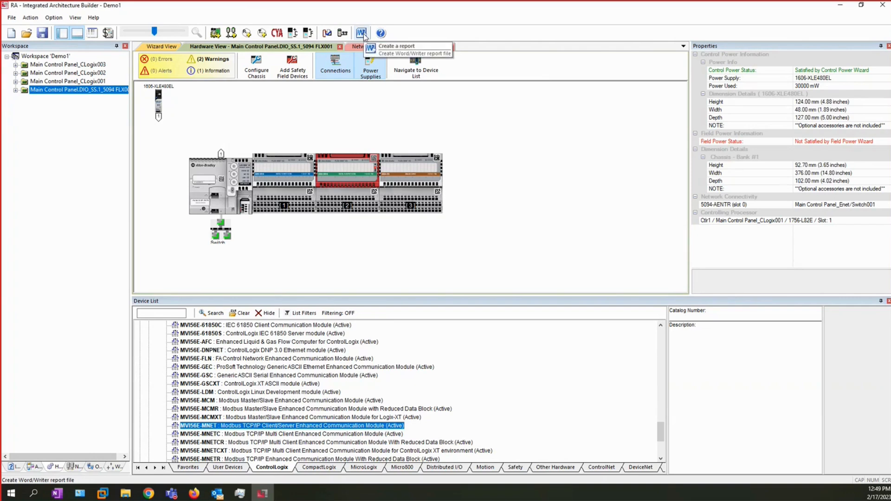
# - Show the start page with its create, open, explore and learn options, and close it again
pyautogui.click(12, 18)
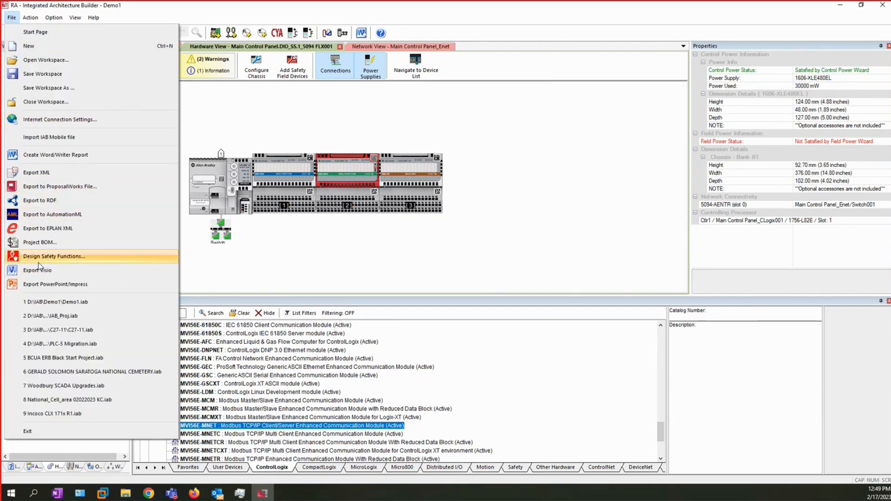
pyautogui.click(31, 33)
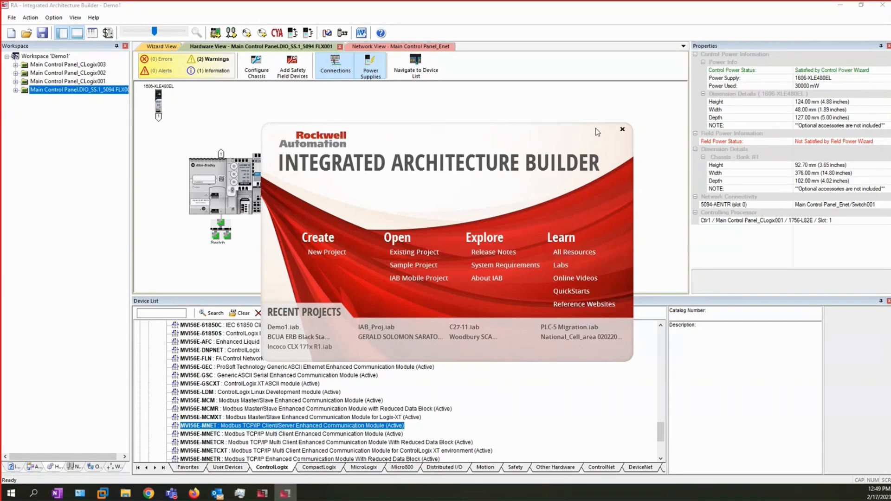
pyautogui.click(622, 130)
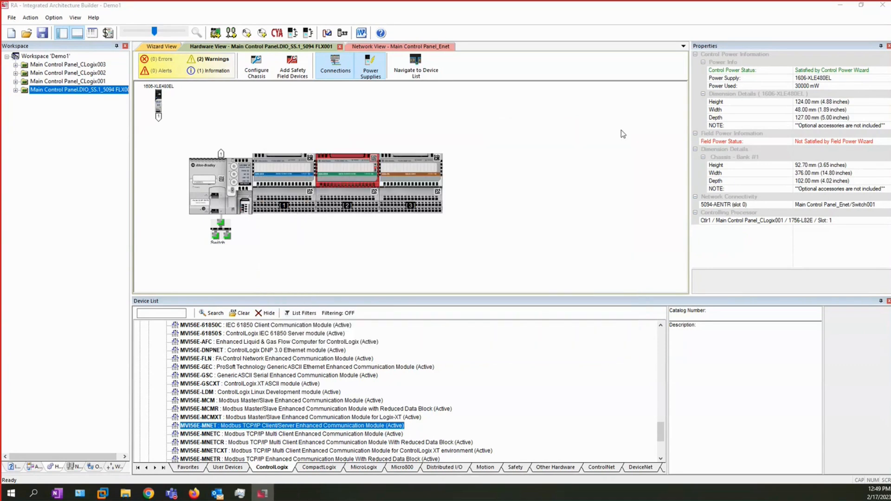
# - Review the available report and export options, including Visio, and restore the maximized application window to a smaller size
pyautogui.click(11, 17)
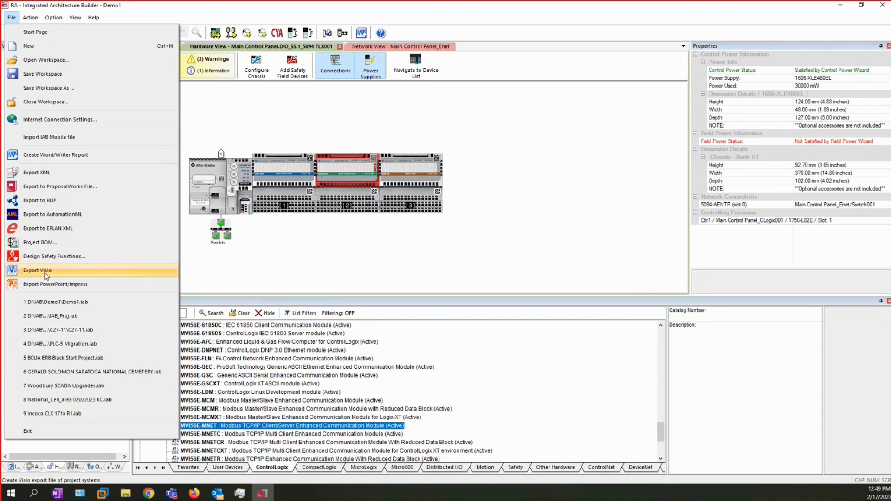
pyautogui.click(286, 10)
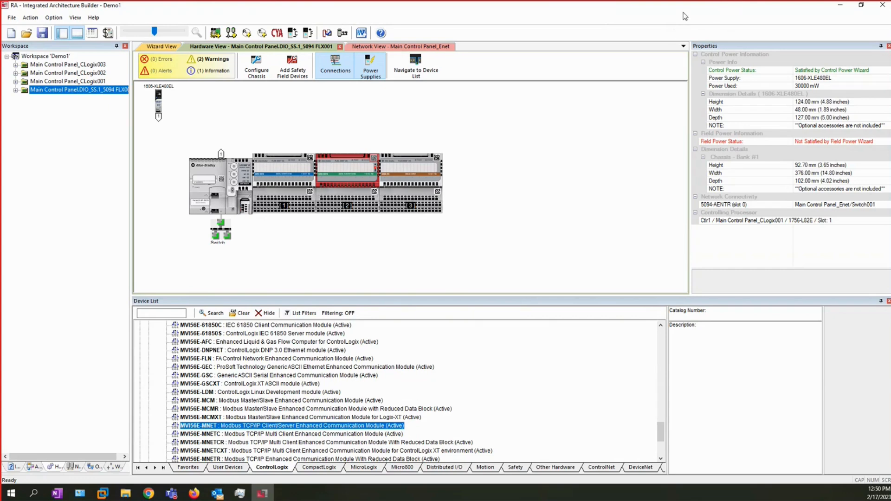
pyautogui.doubleClick(477, 11)
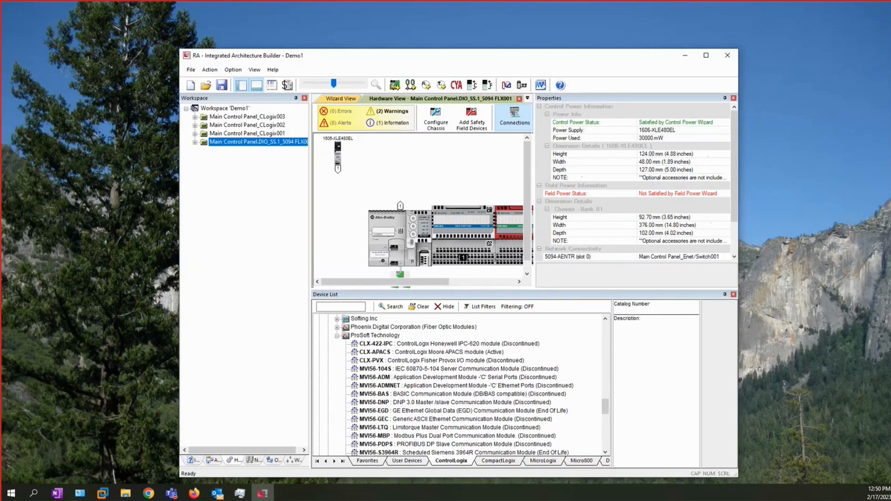